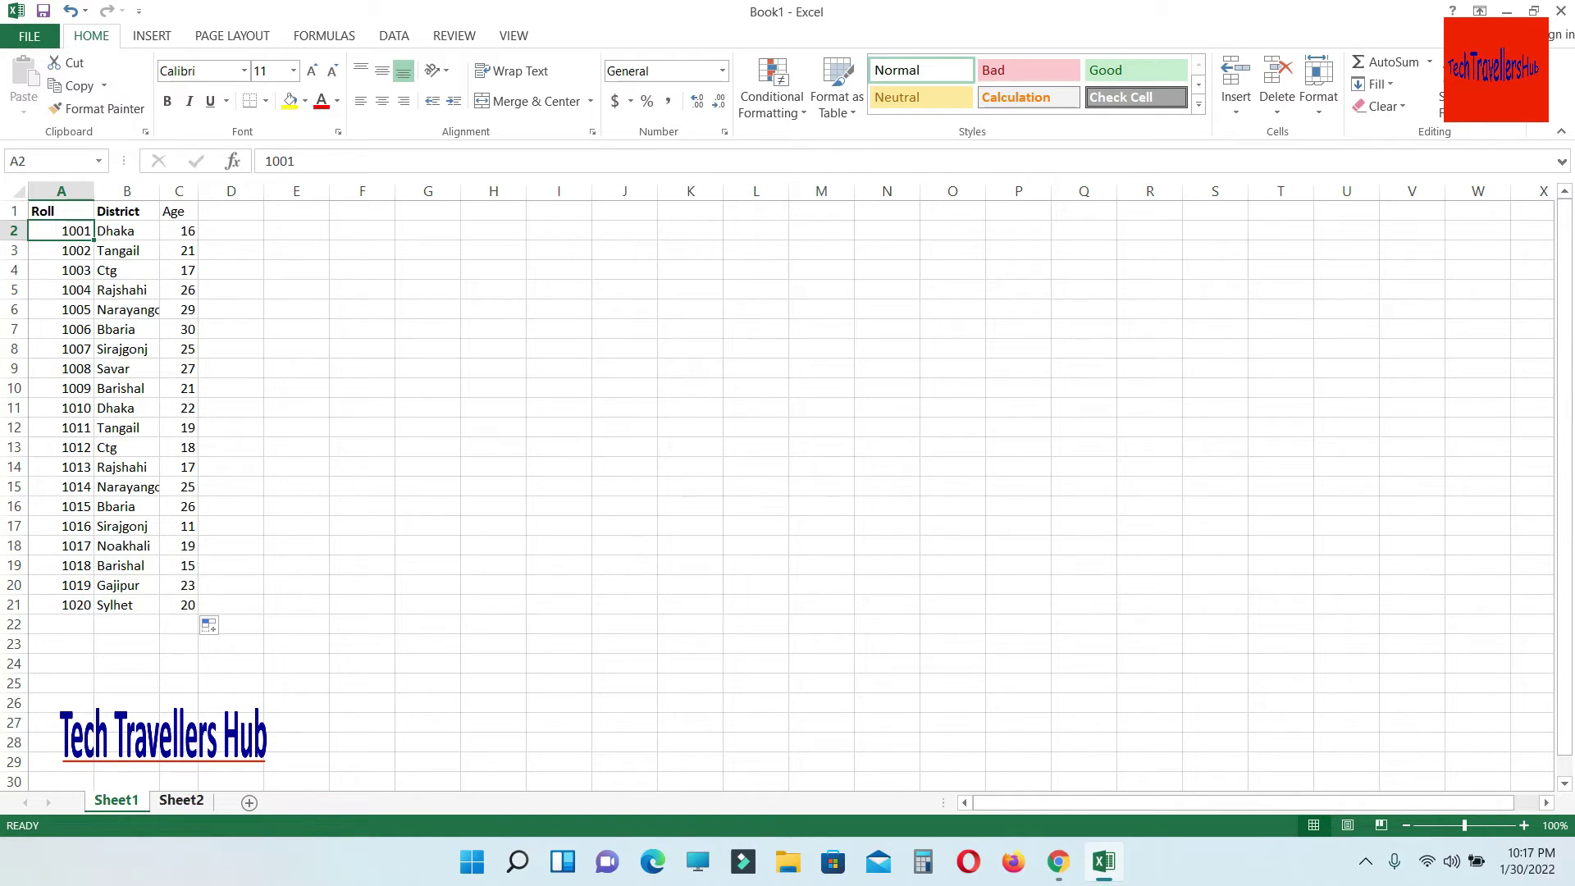
# Step: On Sheet2, add rolls 10022, 10021, 10023, 10024 and 10025 below the existing list
pyautogui.click(181, 800)
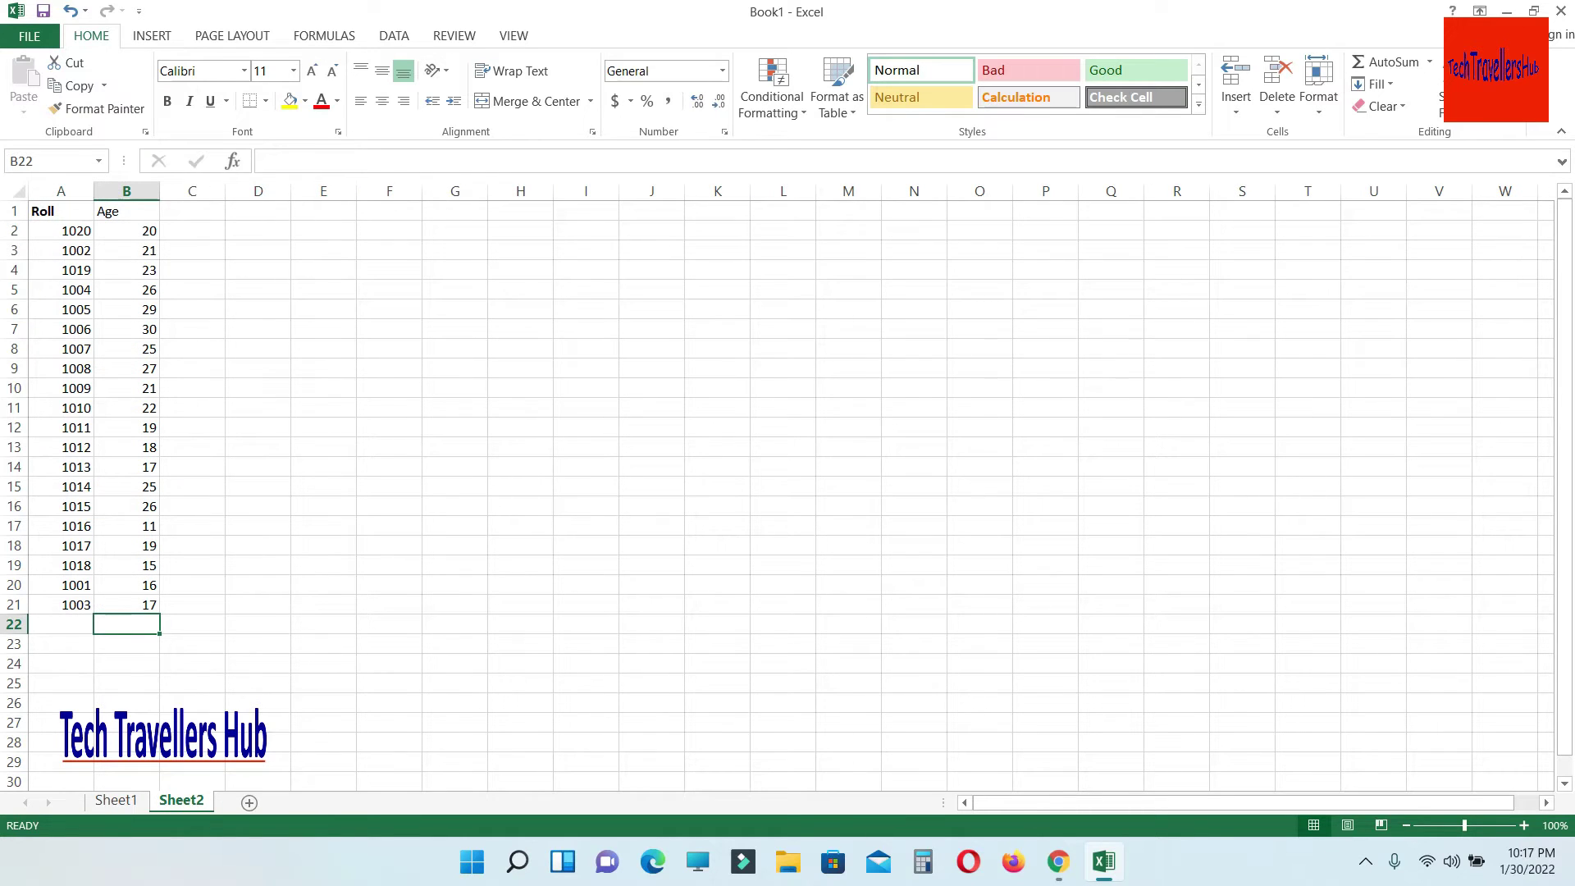
pyautogui.click(61, 624)
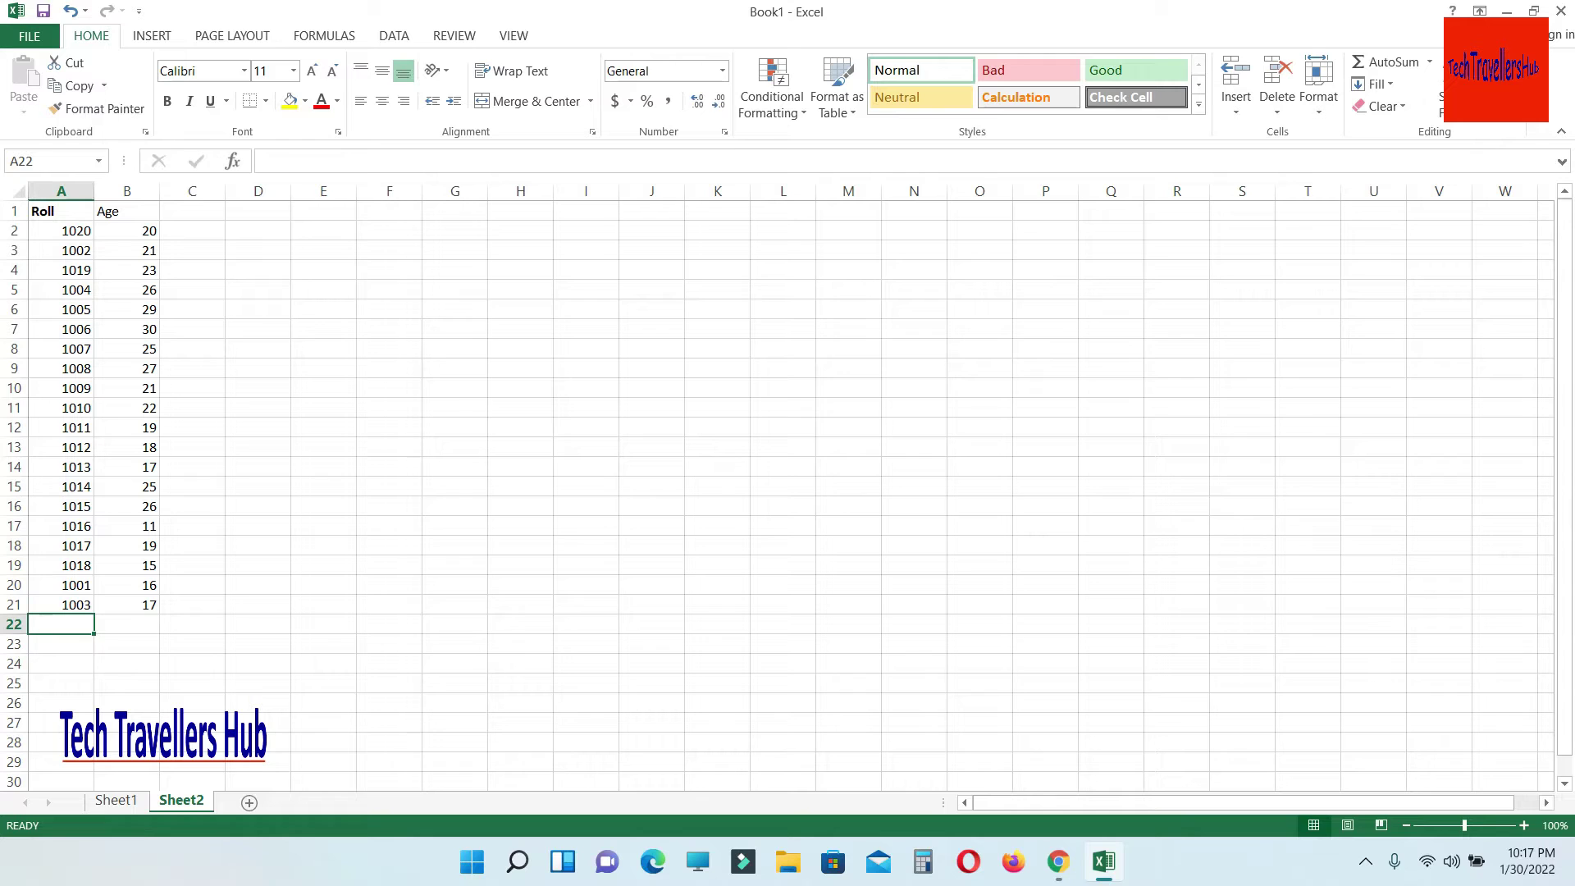
pyautogui.write('10022')
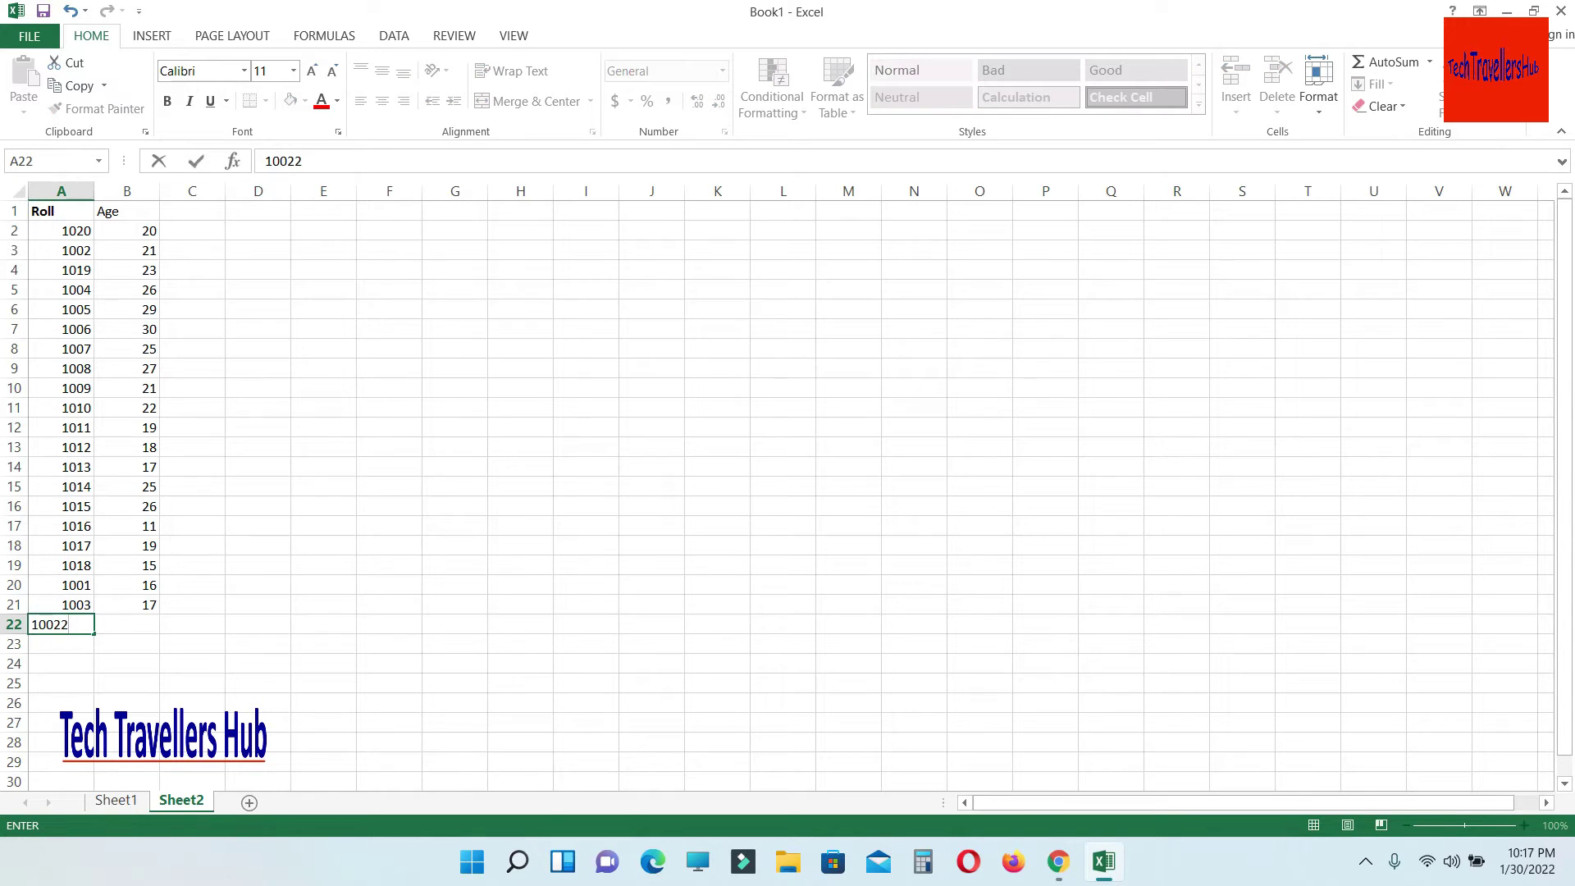
pyautogui.press('Return')
pyautogui.write('10021')
pyautogui.press('Return')
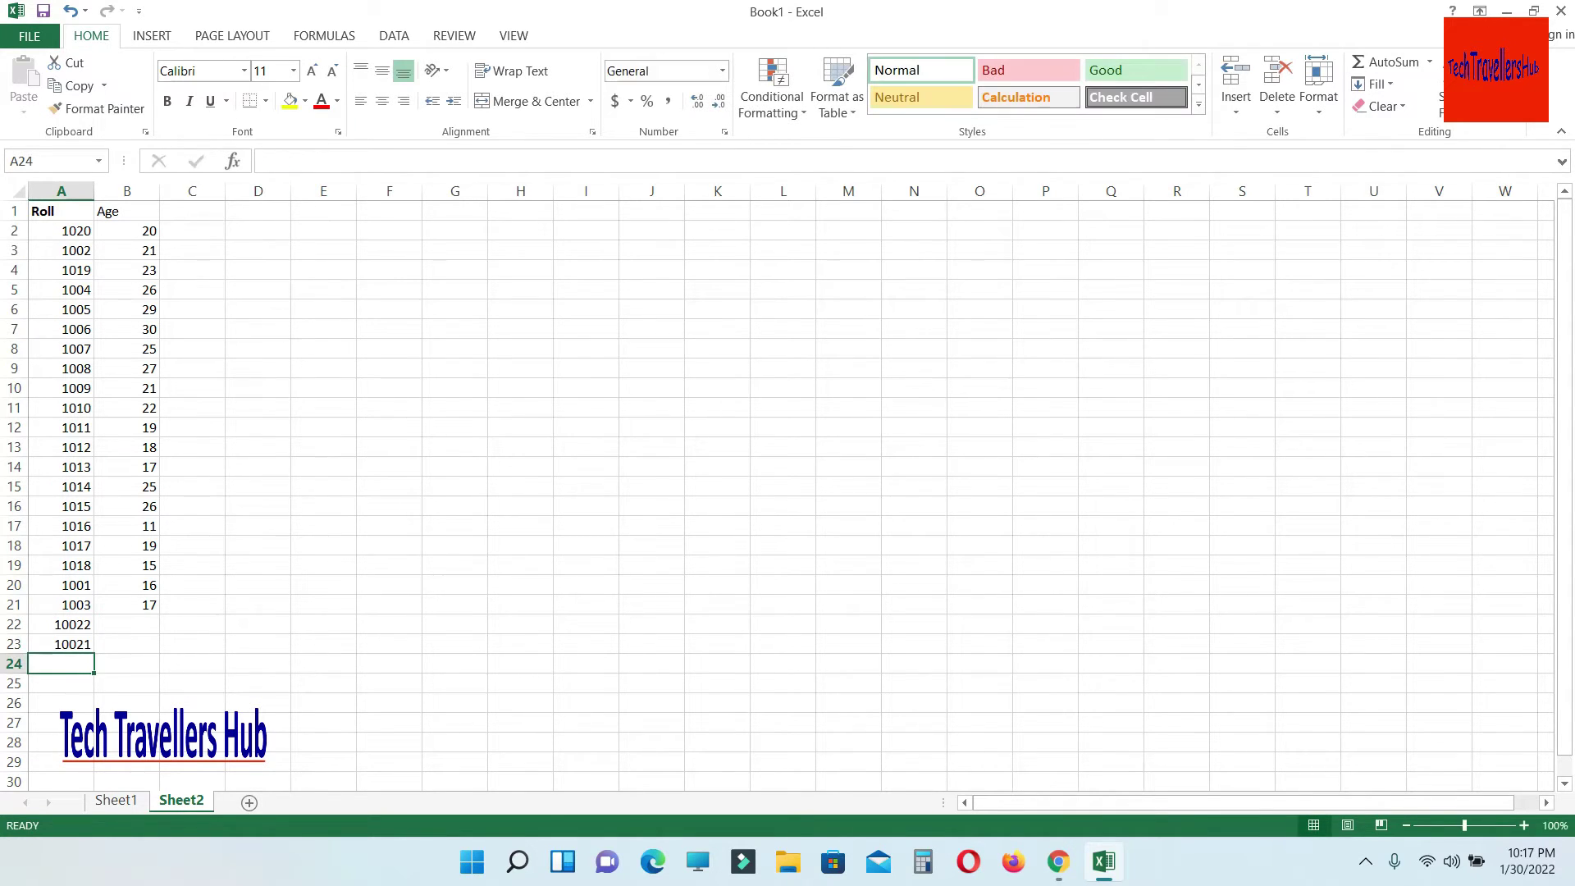
pyautogui.write('10023')
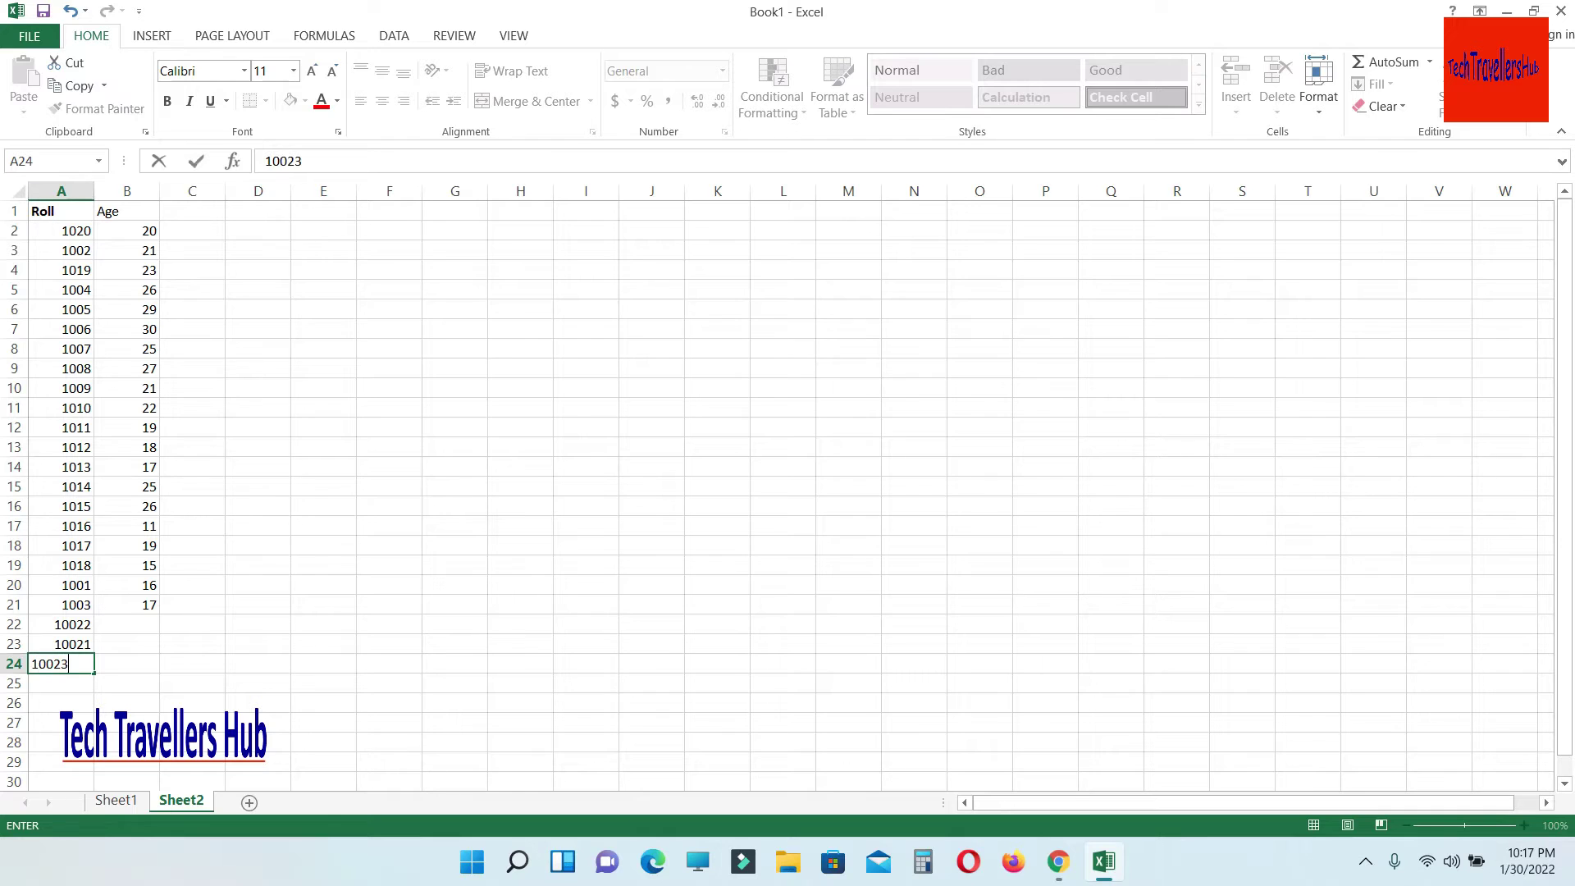
pyautogui.press('Return')
pyautogui.write('100')
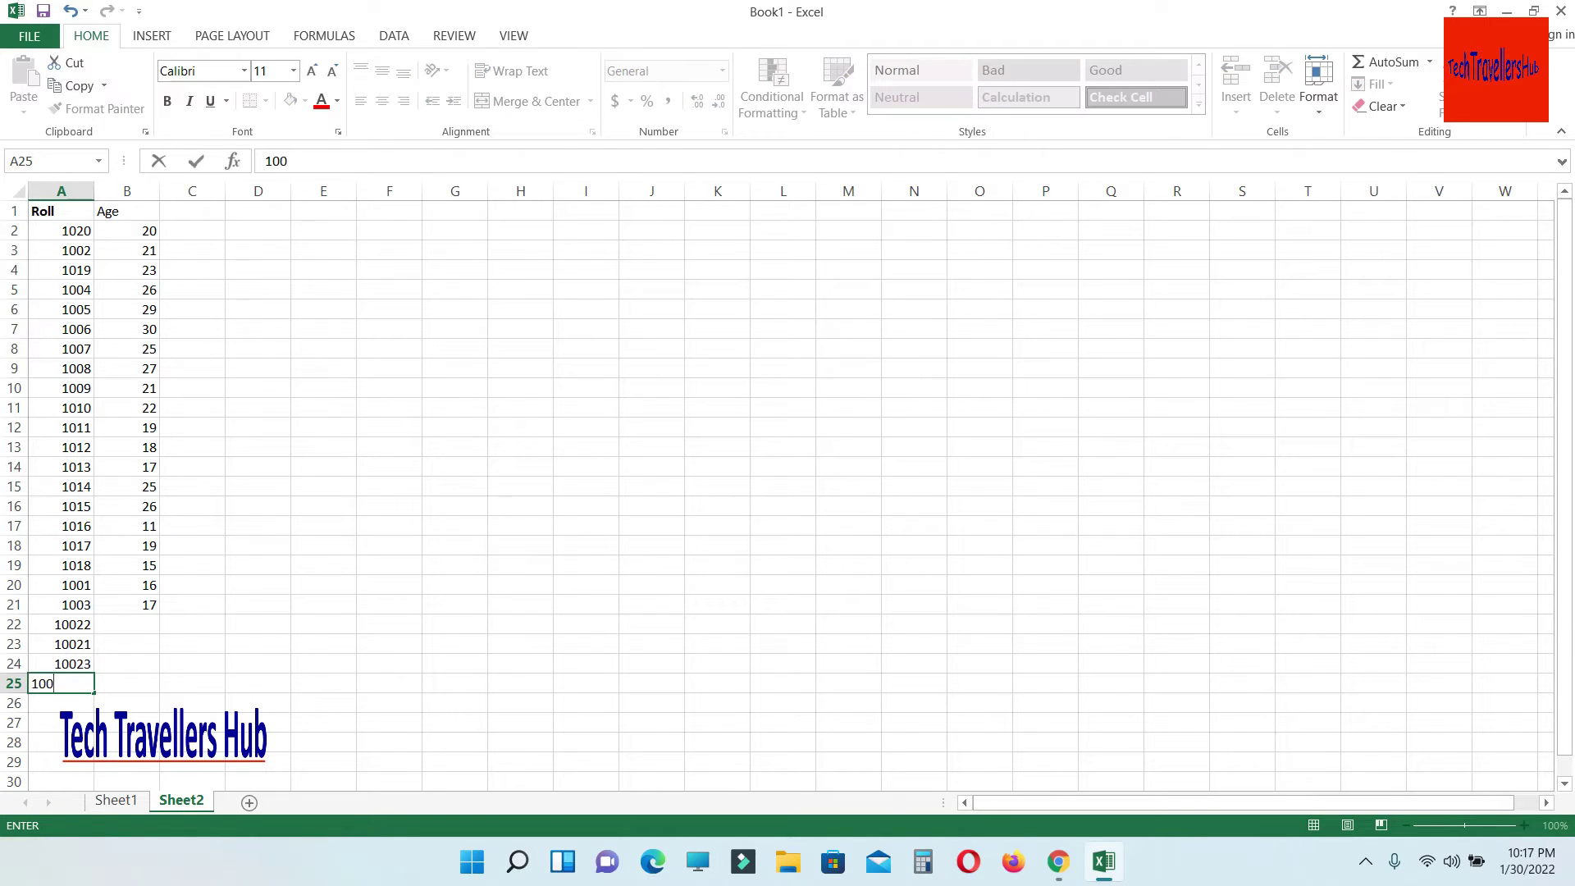
pyautogui.write('24')
pyautogui.press('Return')
pyautogui.press('Return')
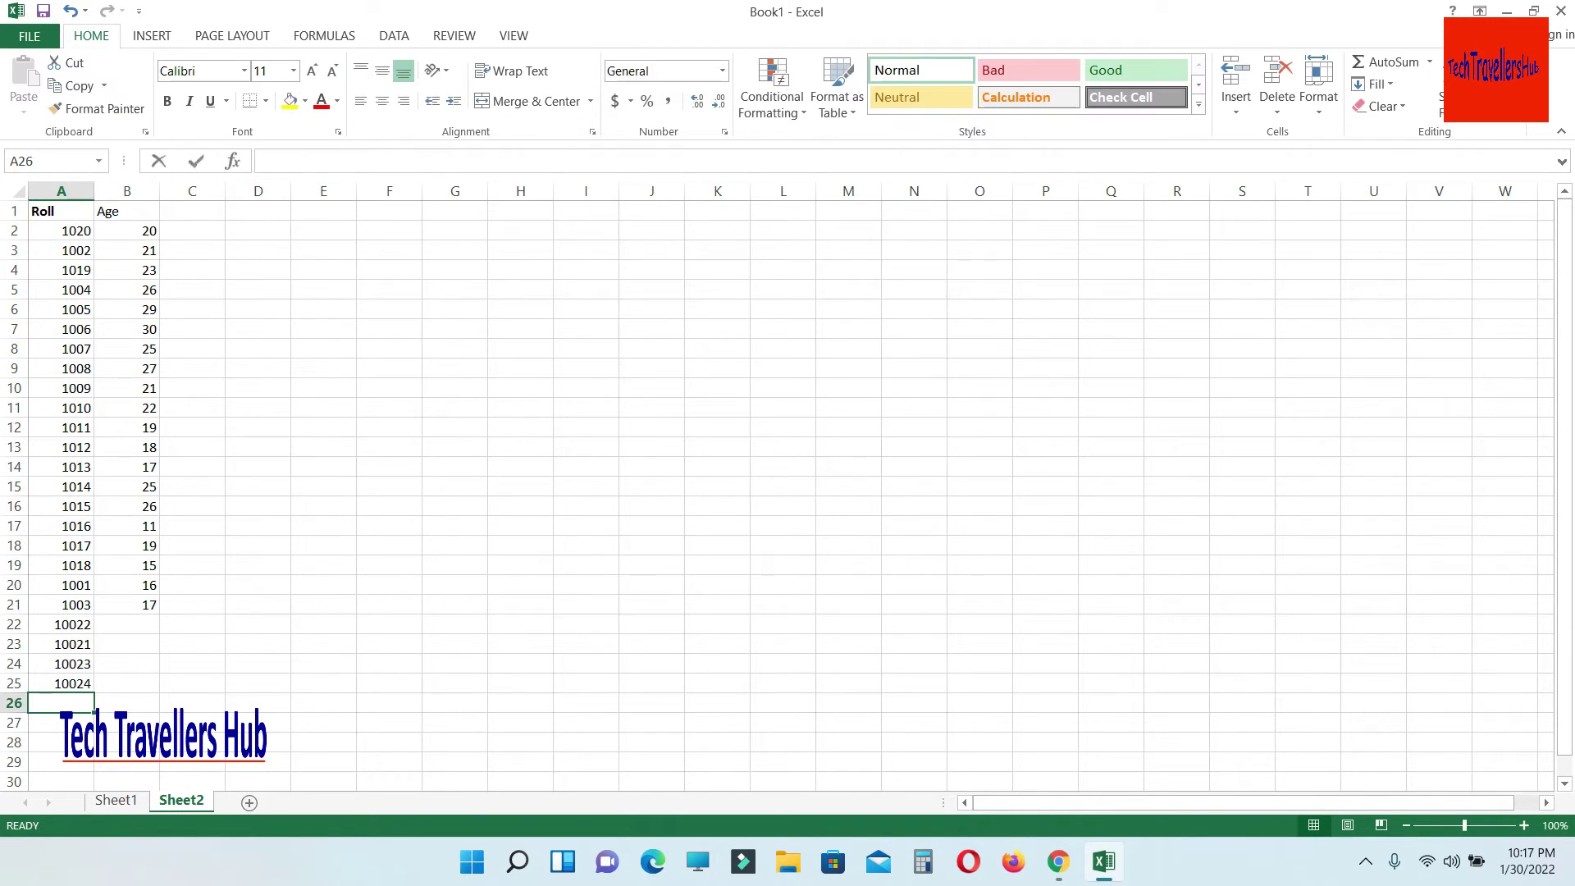
pyautogui.write('10025')
pyautogui.press('Return')
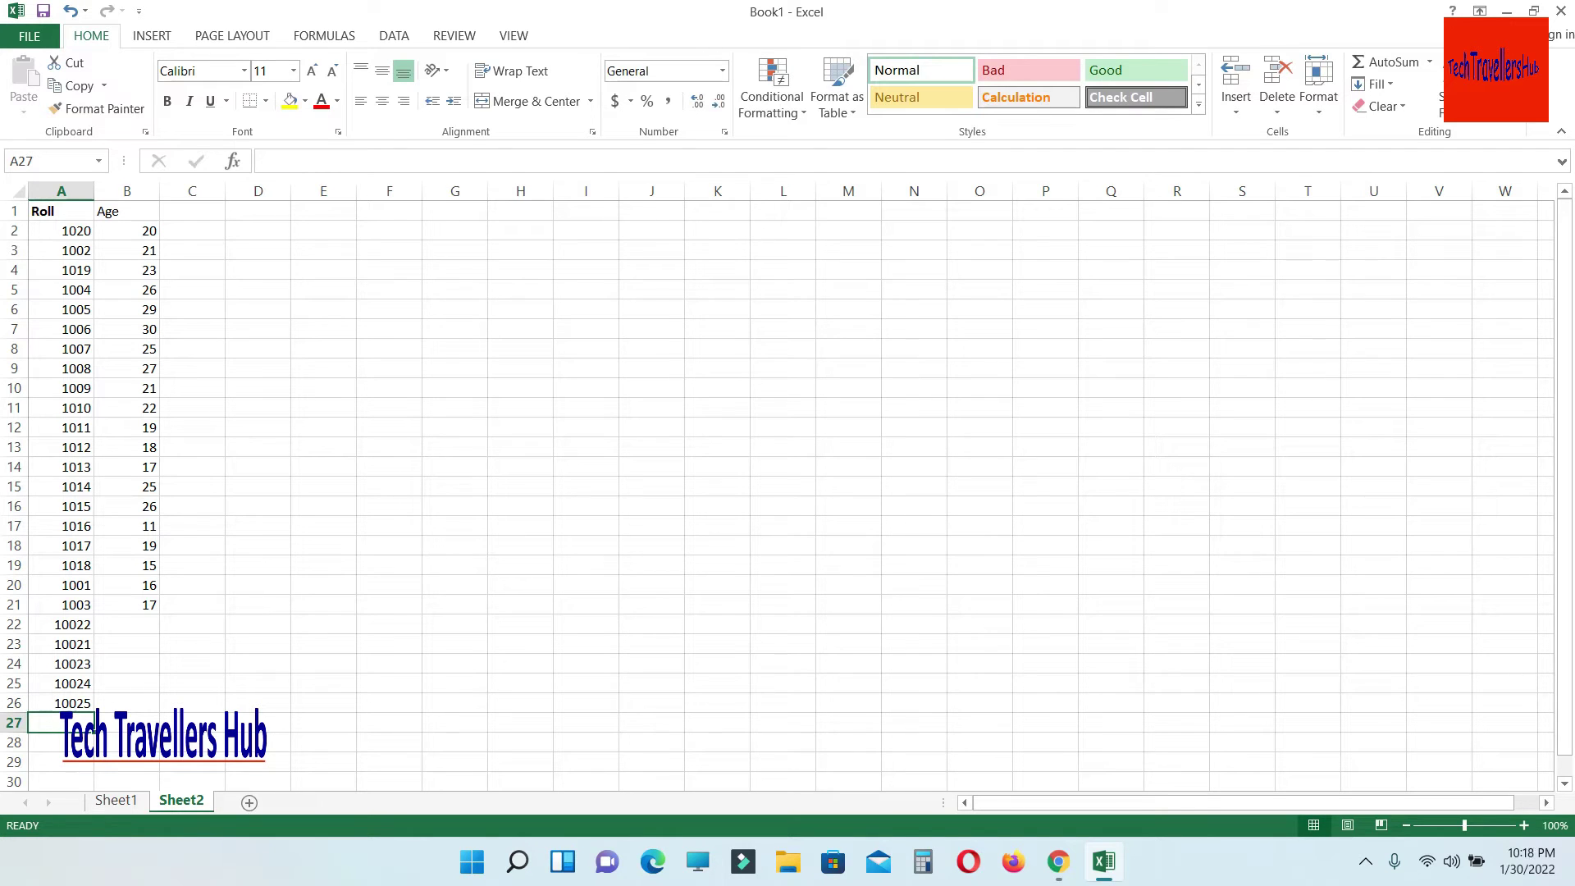
# Step: Enter ages 25, 21, 26, 29 and 30 beside the new rolls, then return to Sheet1
pyautogui.click(62, 624)
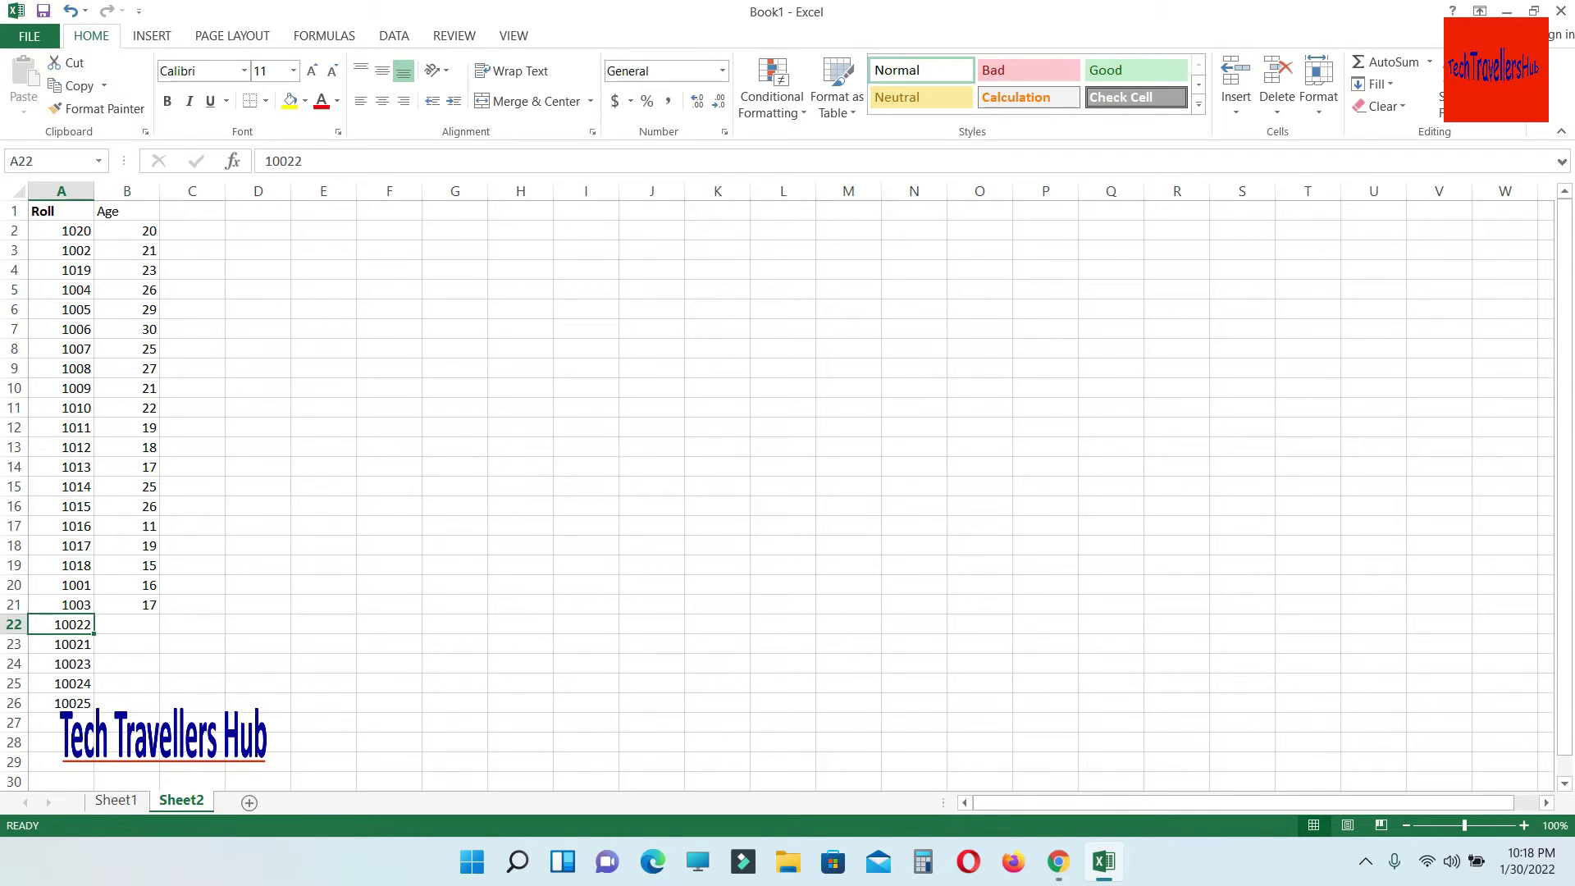
pyautogui.click(127, 625)
pyautogui.write('25')
pyautogui.press('Return')
pyautogui.write('21')
pyautogui.press('Return')
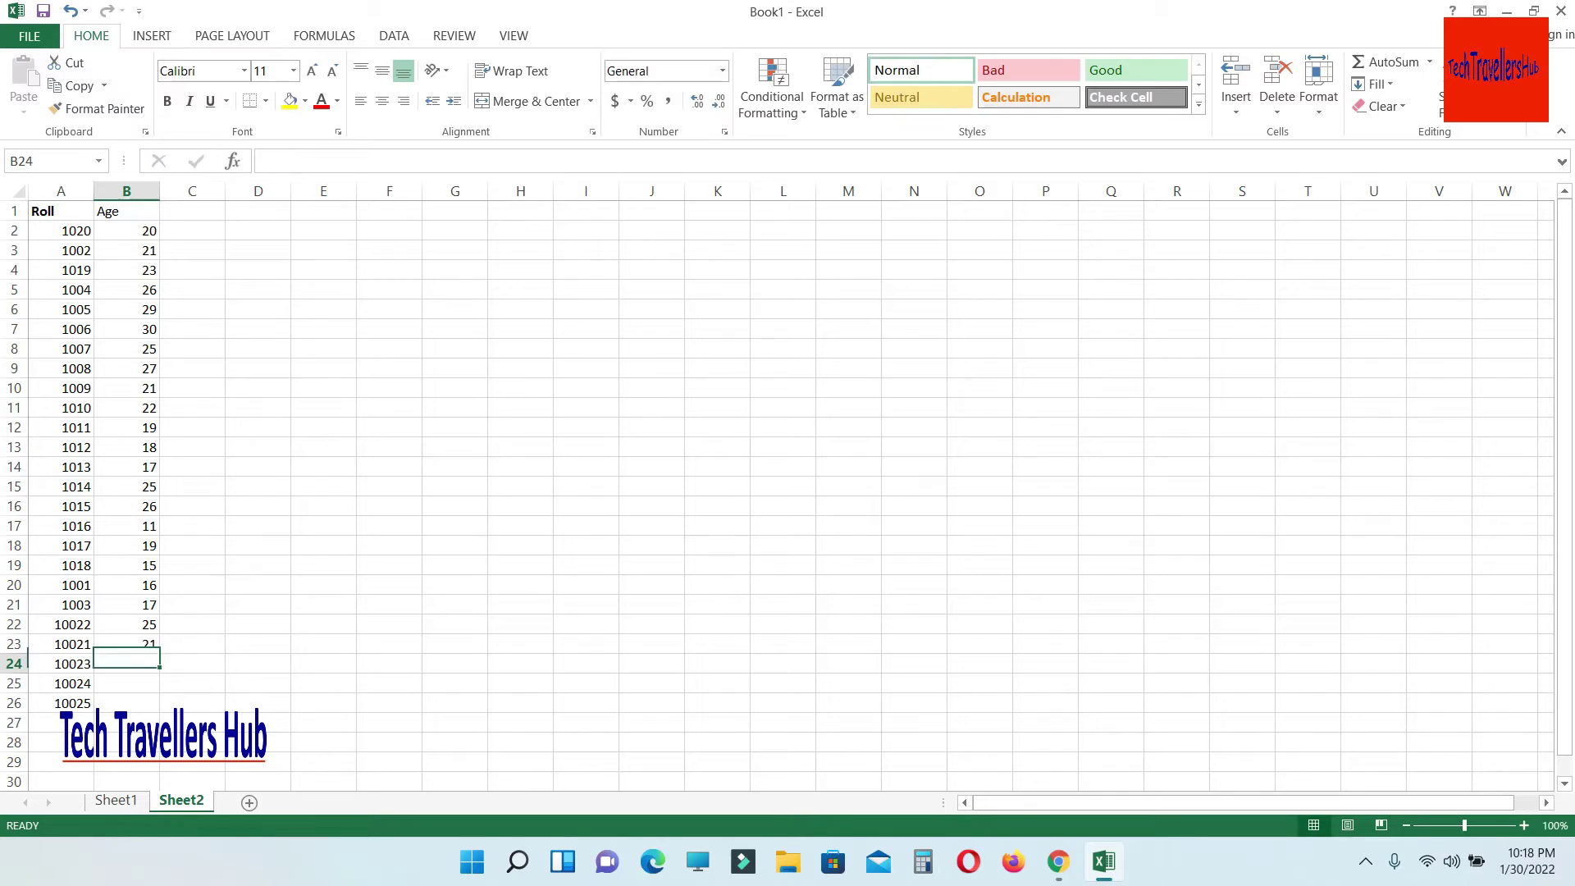
pyautogui.write('26')
pyautogui.press('Return')
pyautogui.write('29')
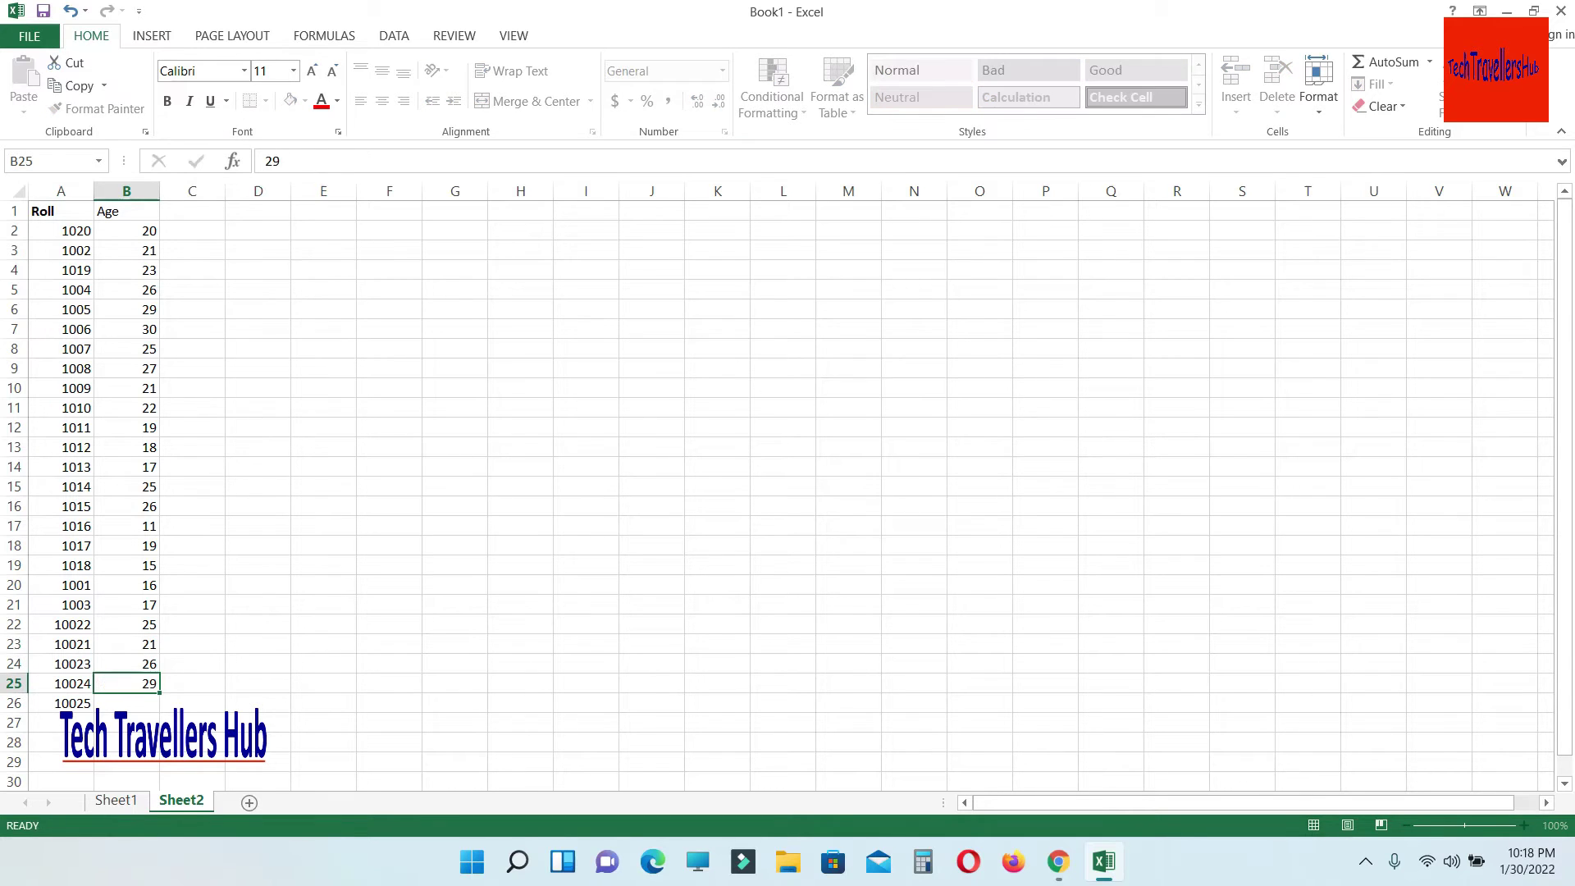
pyautogui.press('Return')
pyautogui.write('30')
pyautogui.press('Return')
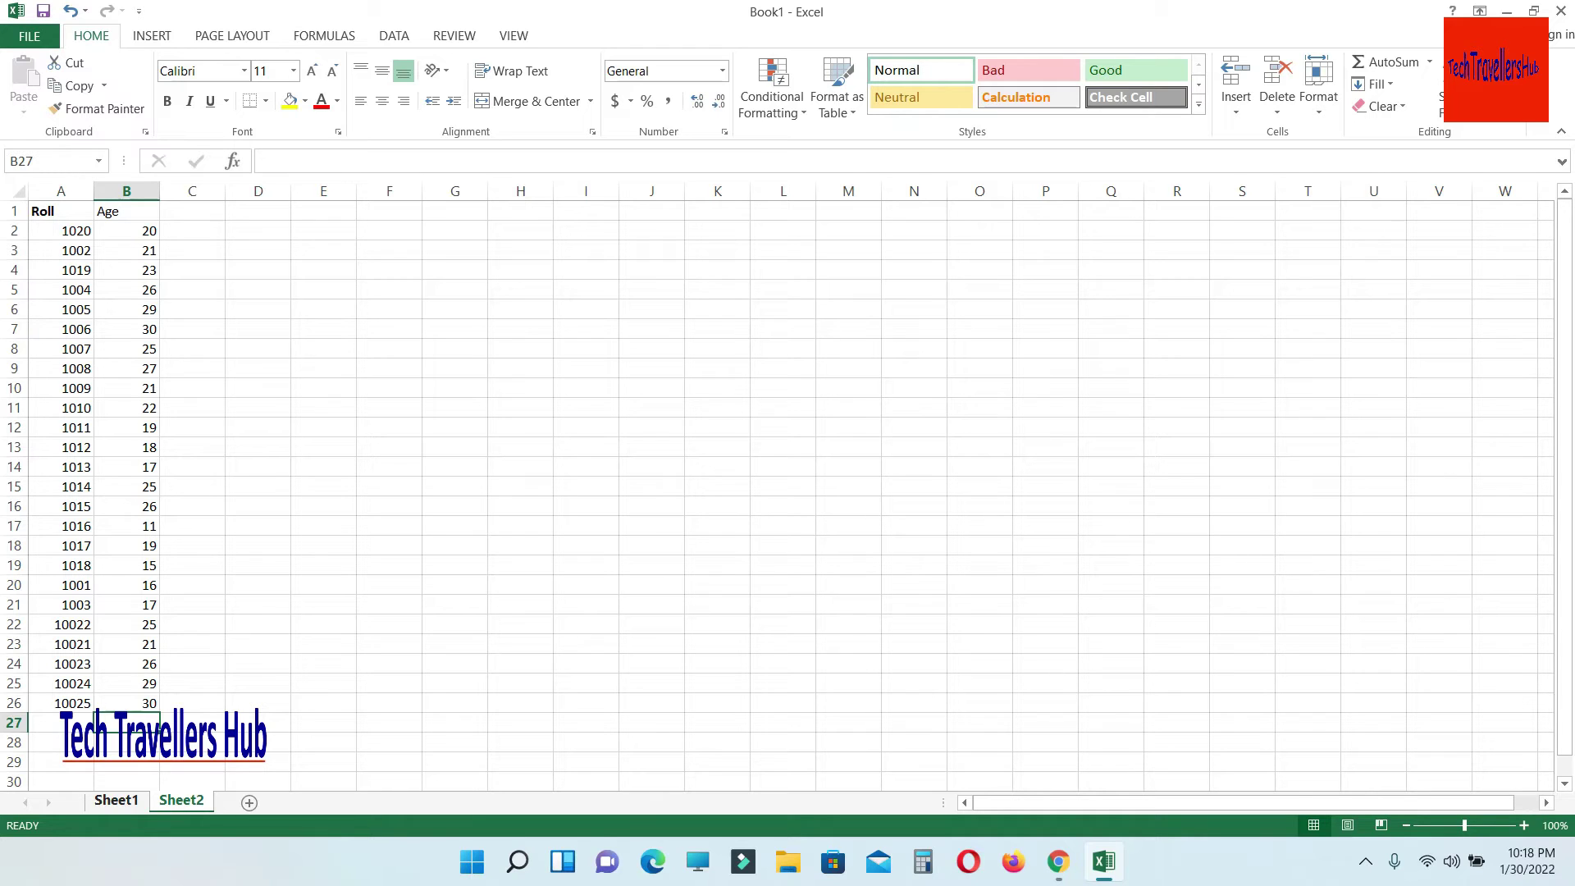
pyautogui.hotkey('ctrl', 'pageup')
# Step: On Sheet1, add rolls 1026, 1027, 1028, 1029 and 1030 in A22:A26
pyautogui.click(61, 625)
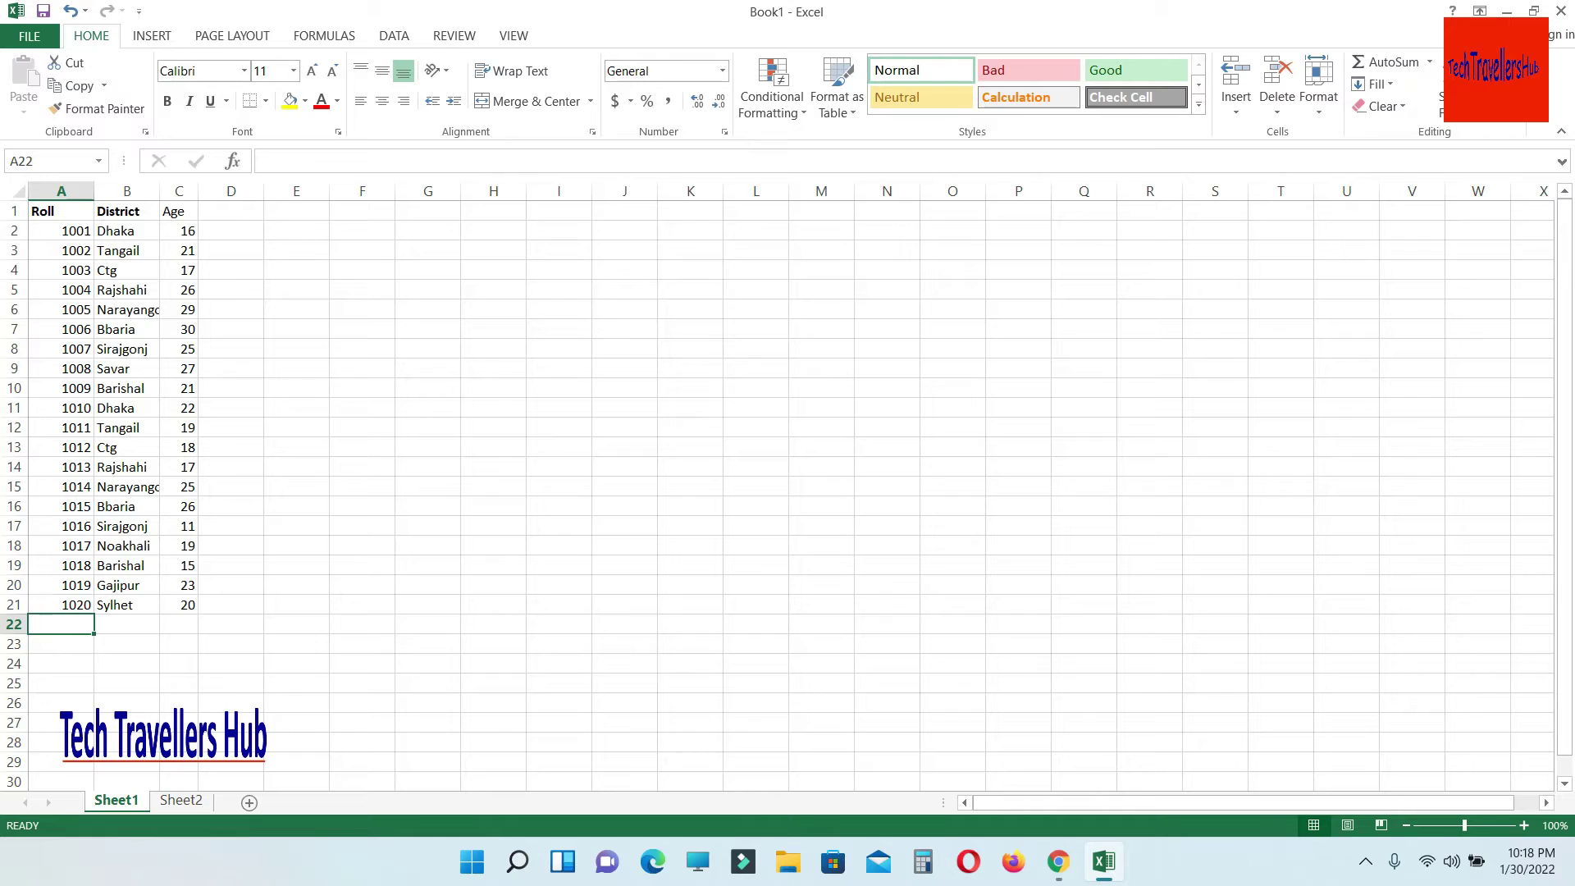
pyautogui.write('1')
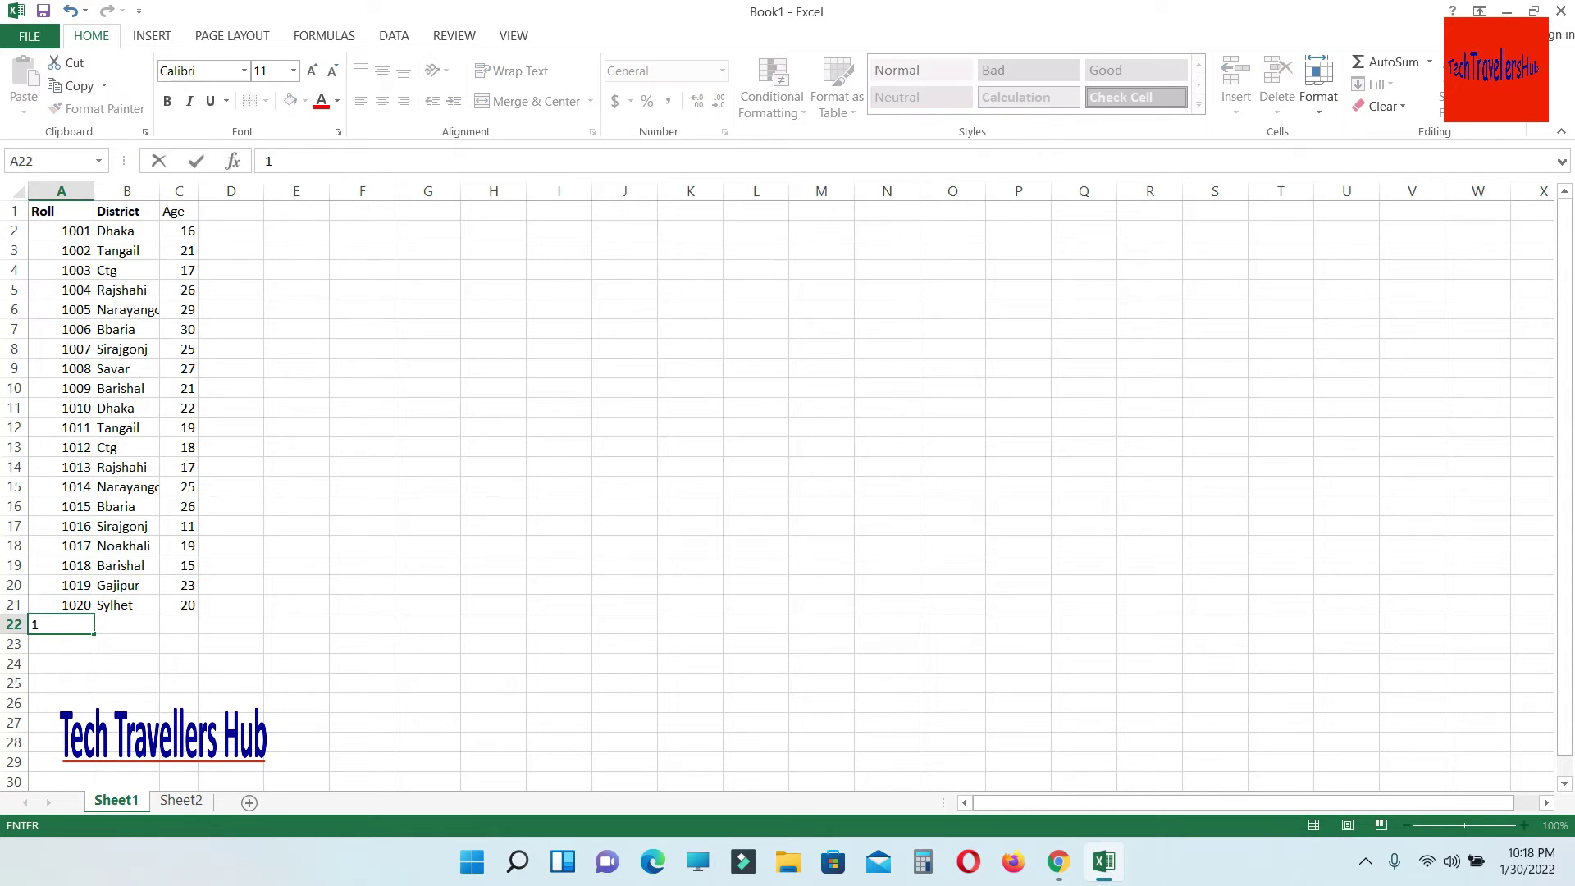
pyautogui.write('02')
pyautogui.write('6')
pyautogui.press('Return')
pyautogui.write('102')
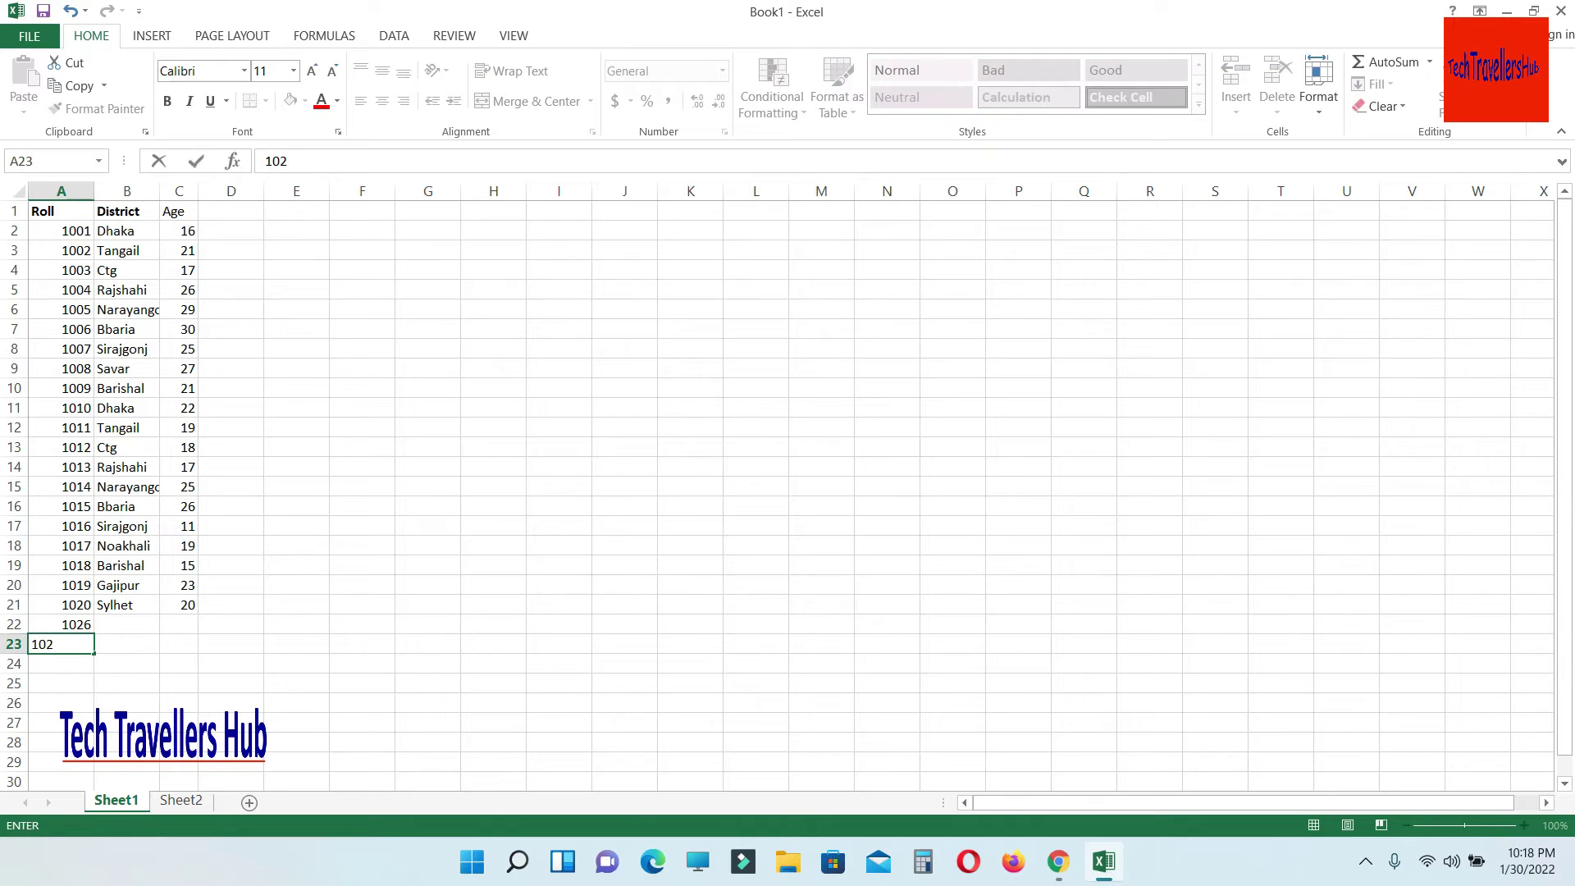
pyautogui.write('7')
pyautogui.press('Return')
pyautogui.write('102')
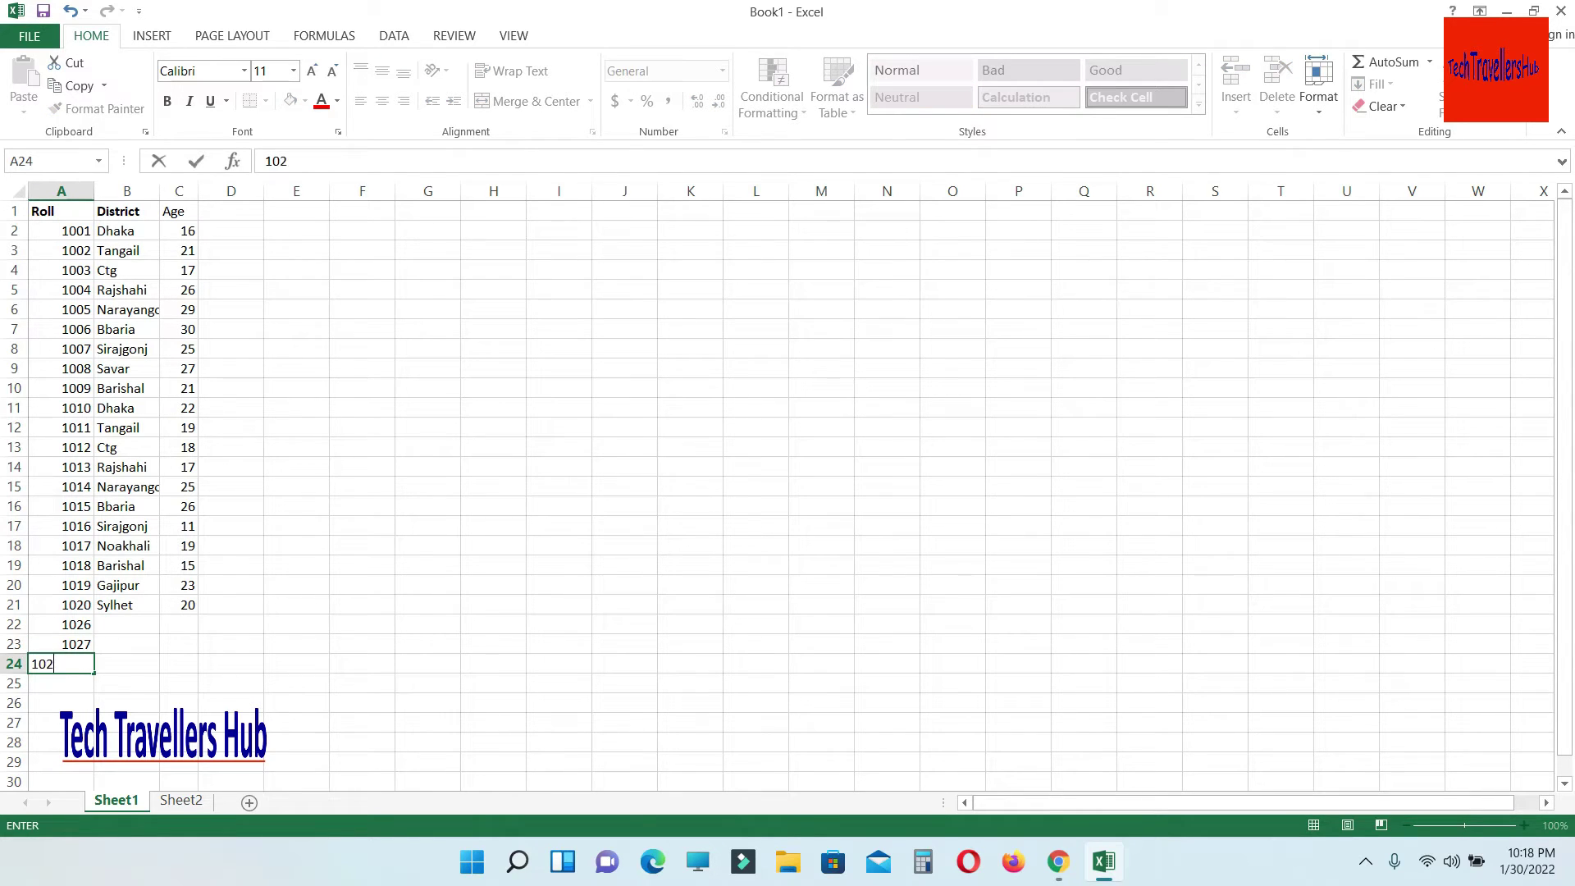
pyautogui.write('8')
pyautogui.press('Return')
pyautogui.write('1029')
pyautogui.hotkey('ctrl', 'Return')
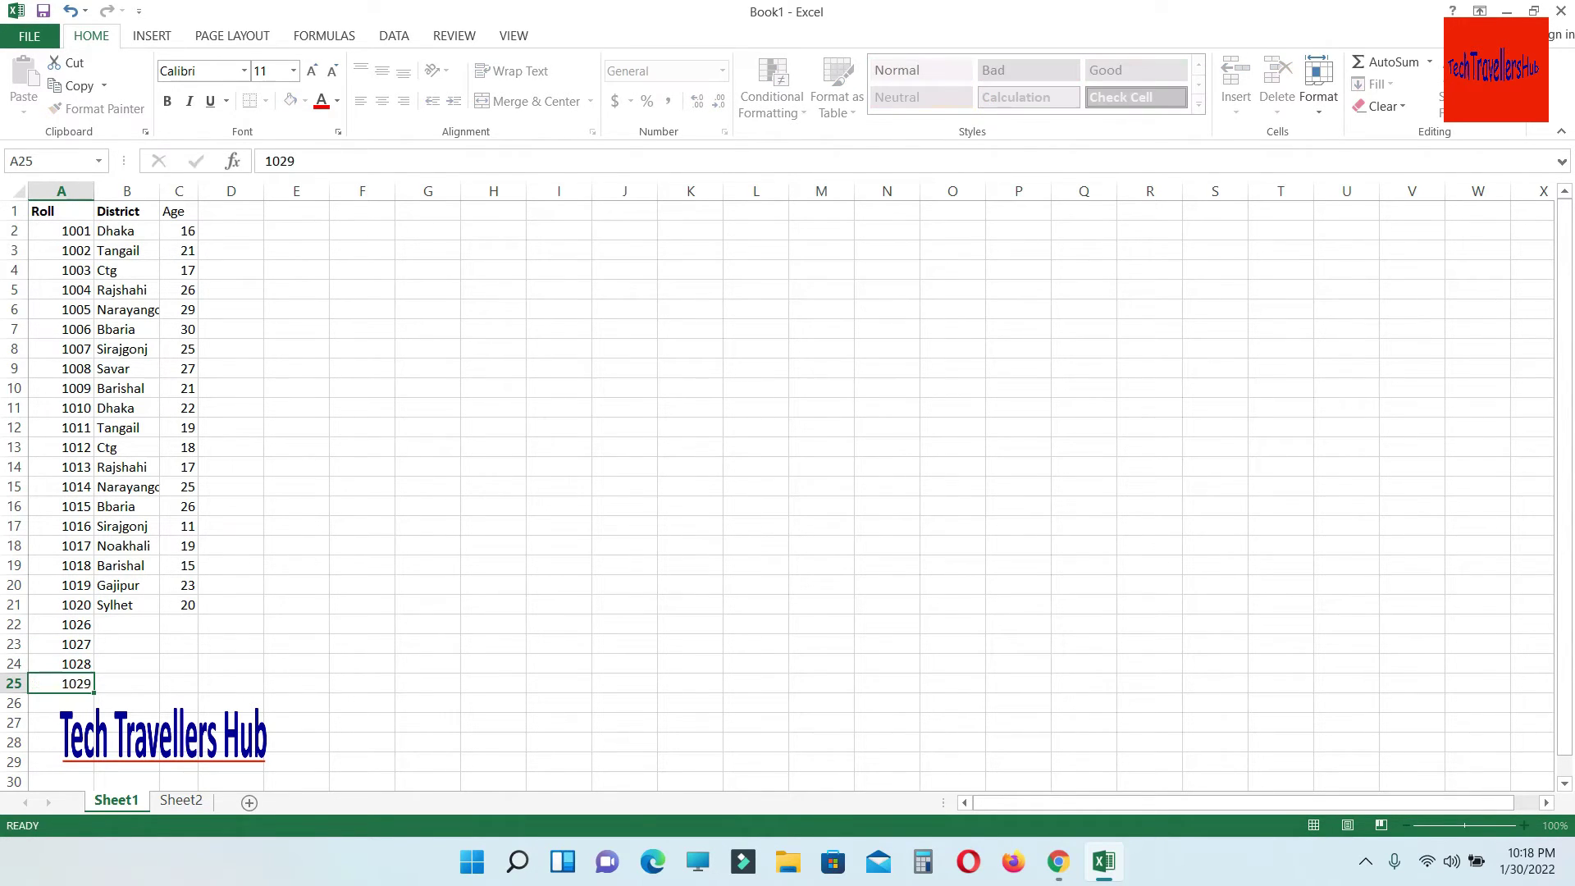
pyautogui.press('Return')
pyautogui.write('1030')
pyautogui.press('Return')
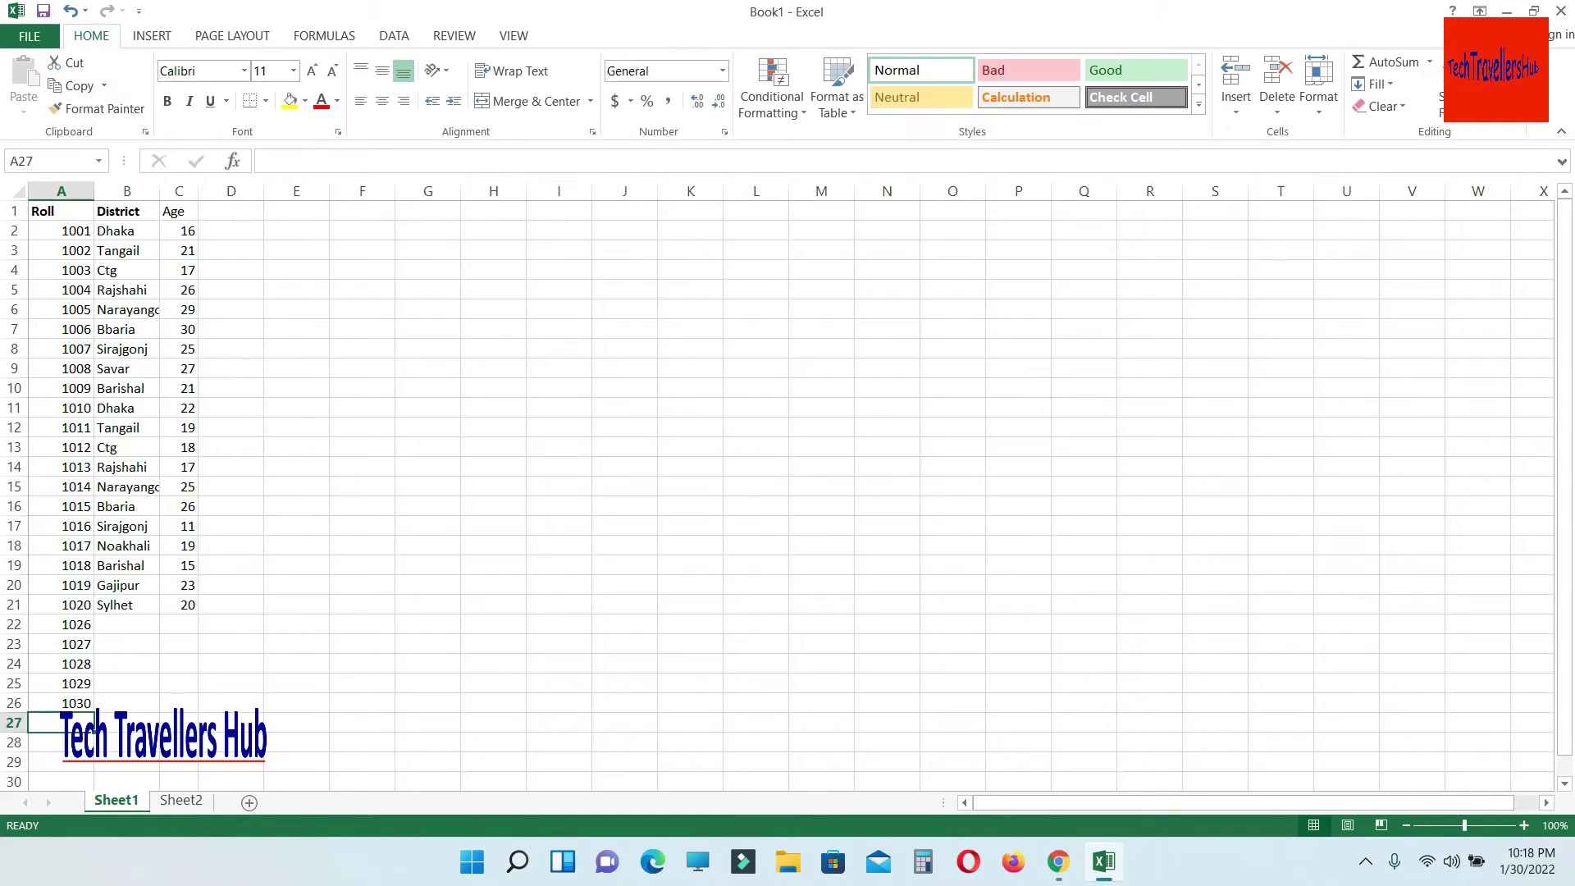
# Step: Copy the districts of rolls 1016–1020 (B17:B21) into B22:B26 beside the new rolls
pyautogui.click(126, 625)
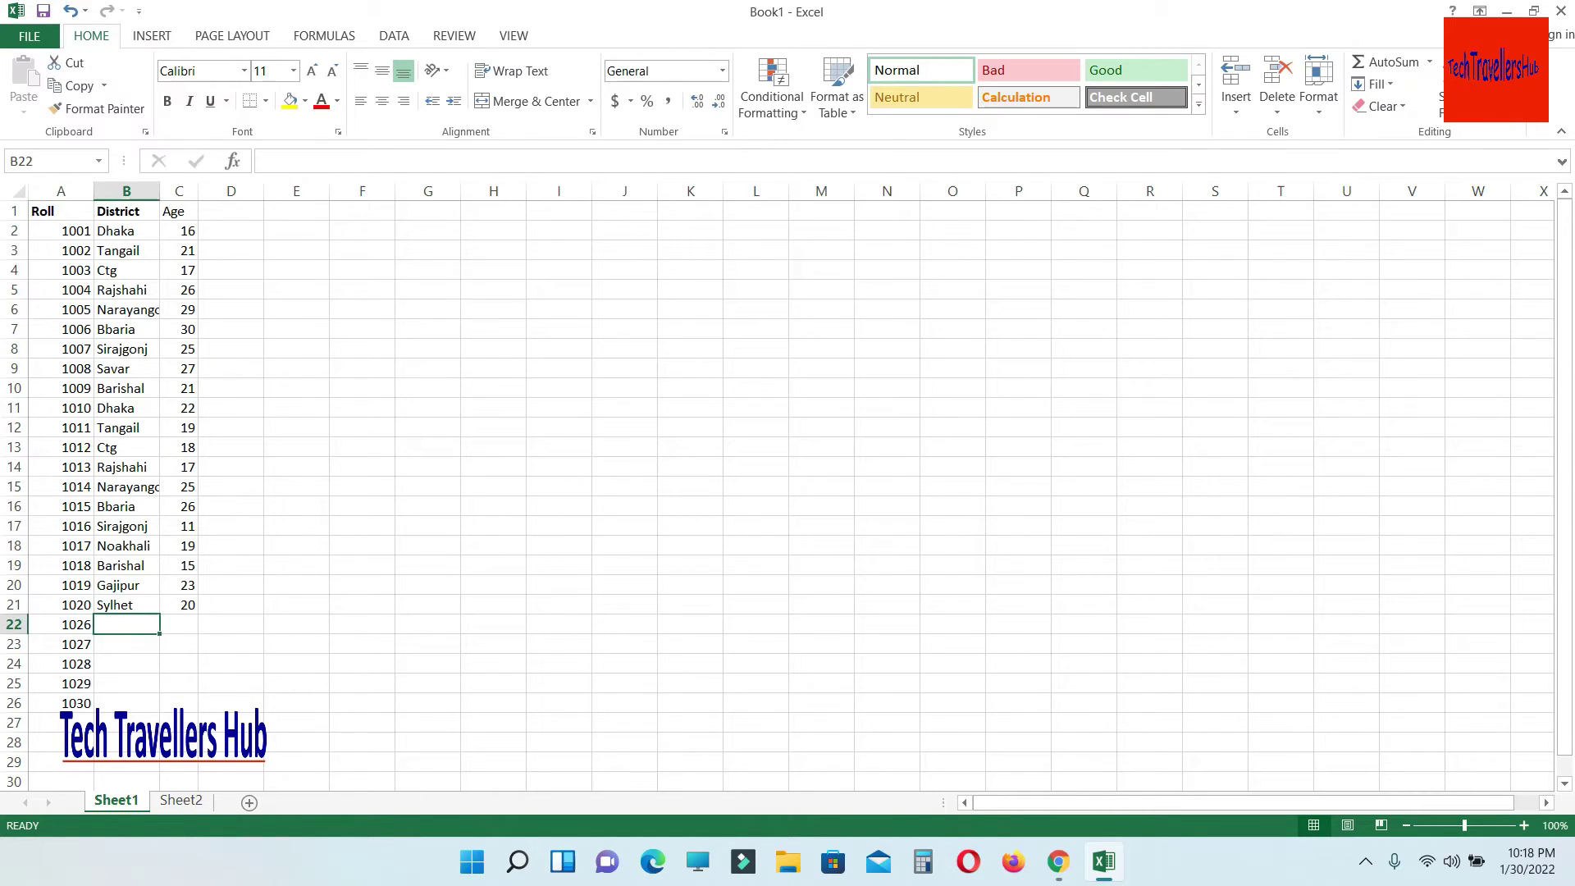
pyautogui.moveTo(127, 526); pyautogui.dragTo(126, 605)
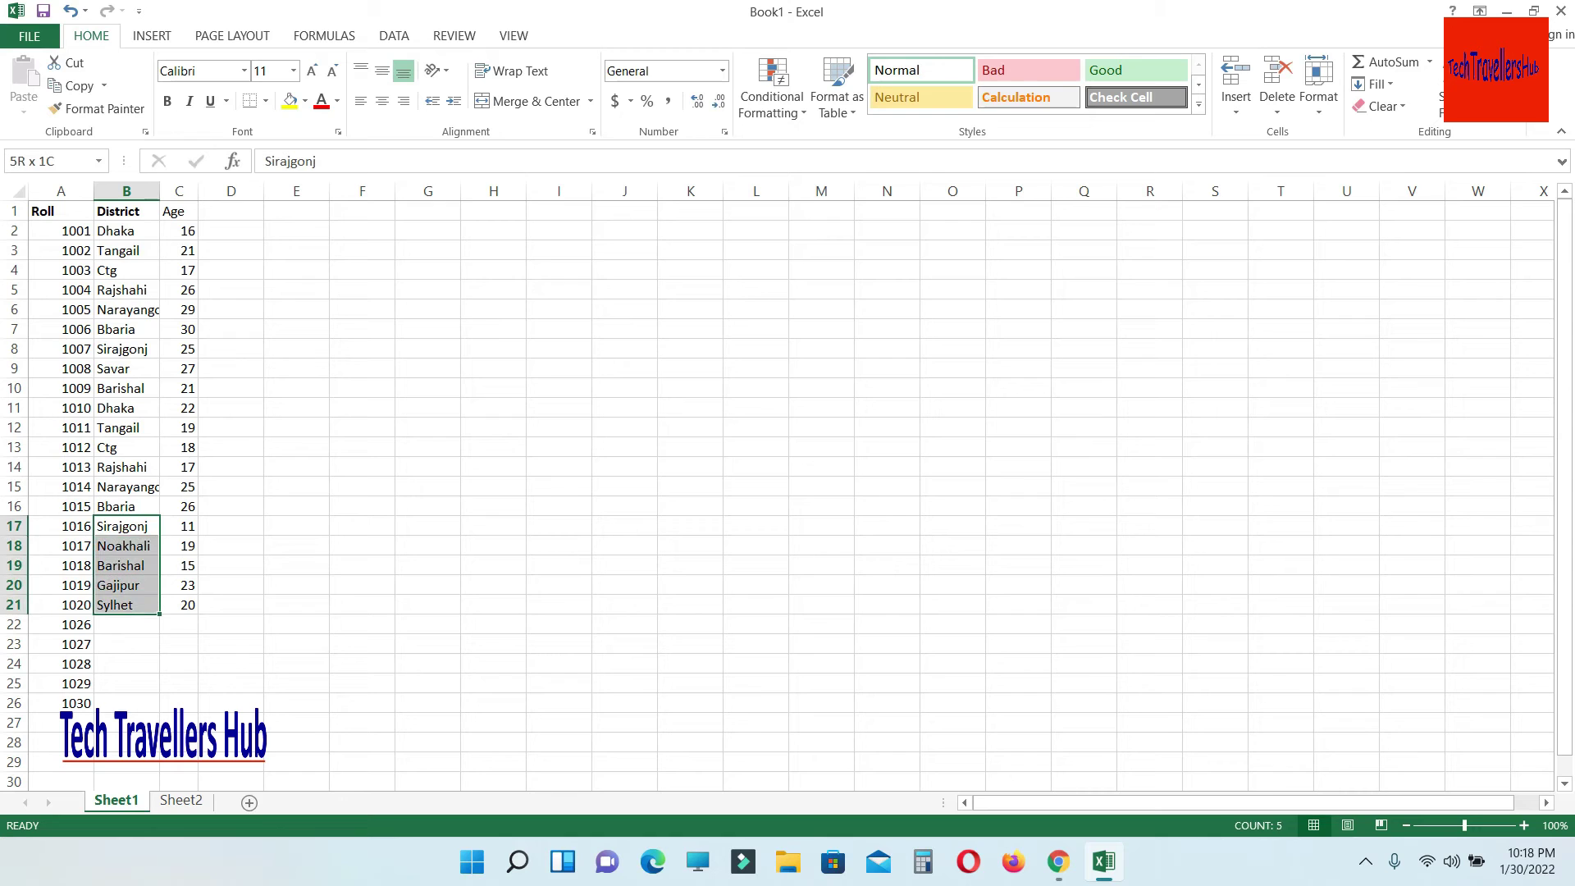
pyautogui.hotkey('ctrl', 'c')
pyautogui.click(126, 624)
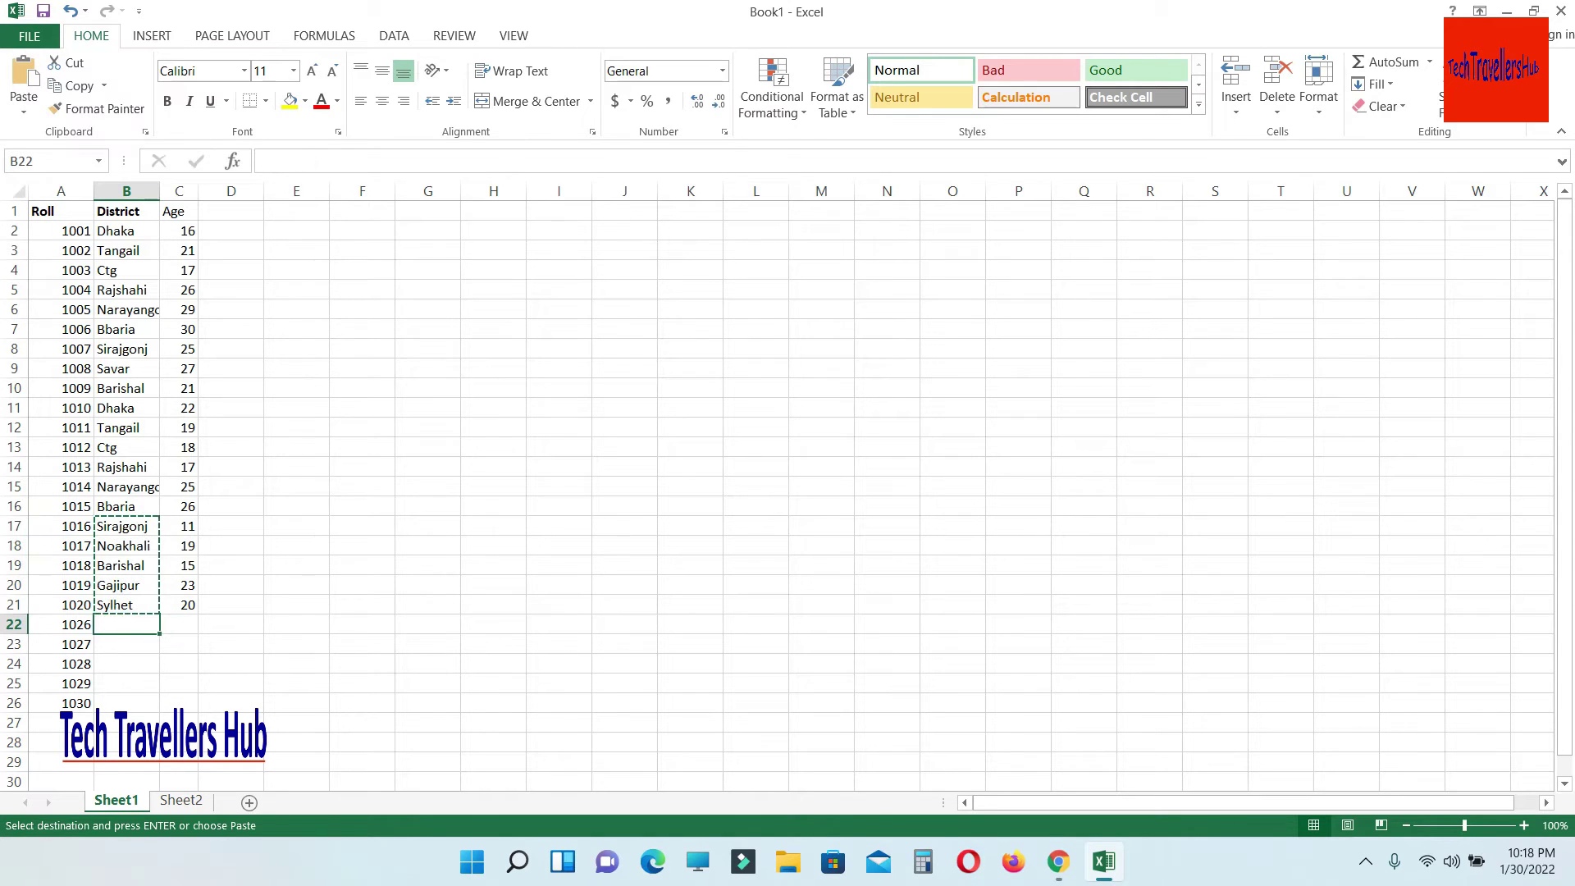
pyautogui.hotkey('ctrl', 'v')
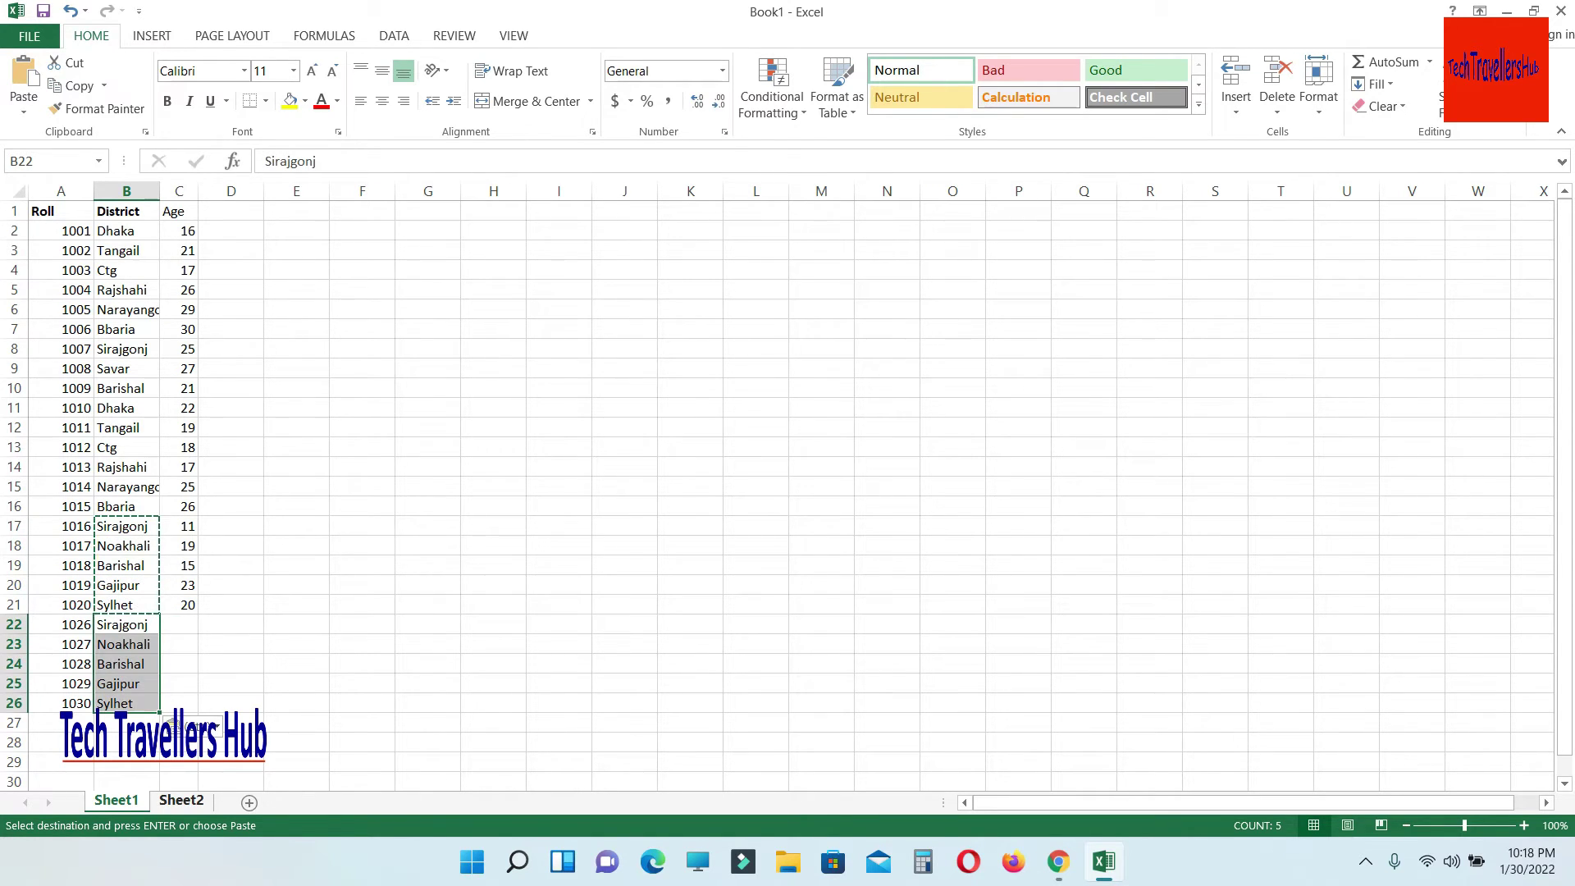
pyautogui.click(181, 800)
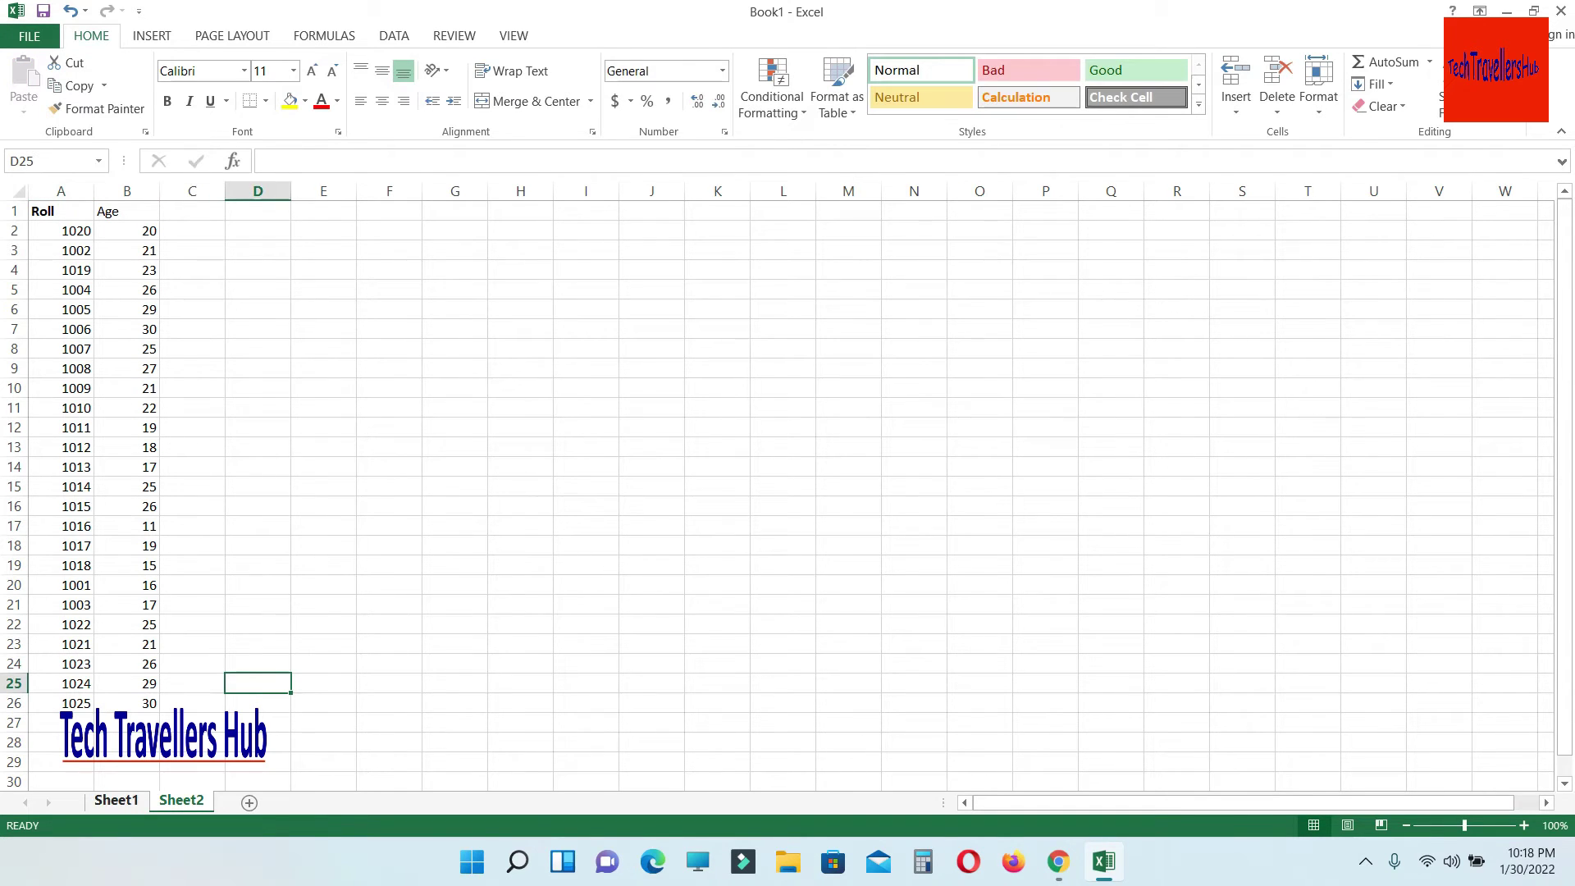
# Step: Back on Sheet1, put the heading 'Check' in D1
pyautogui.click(116, 800)
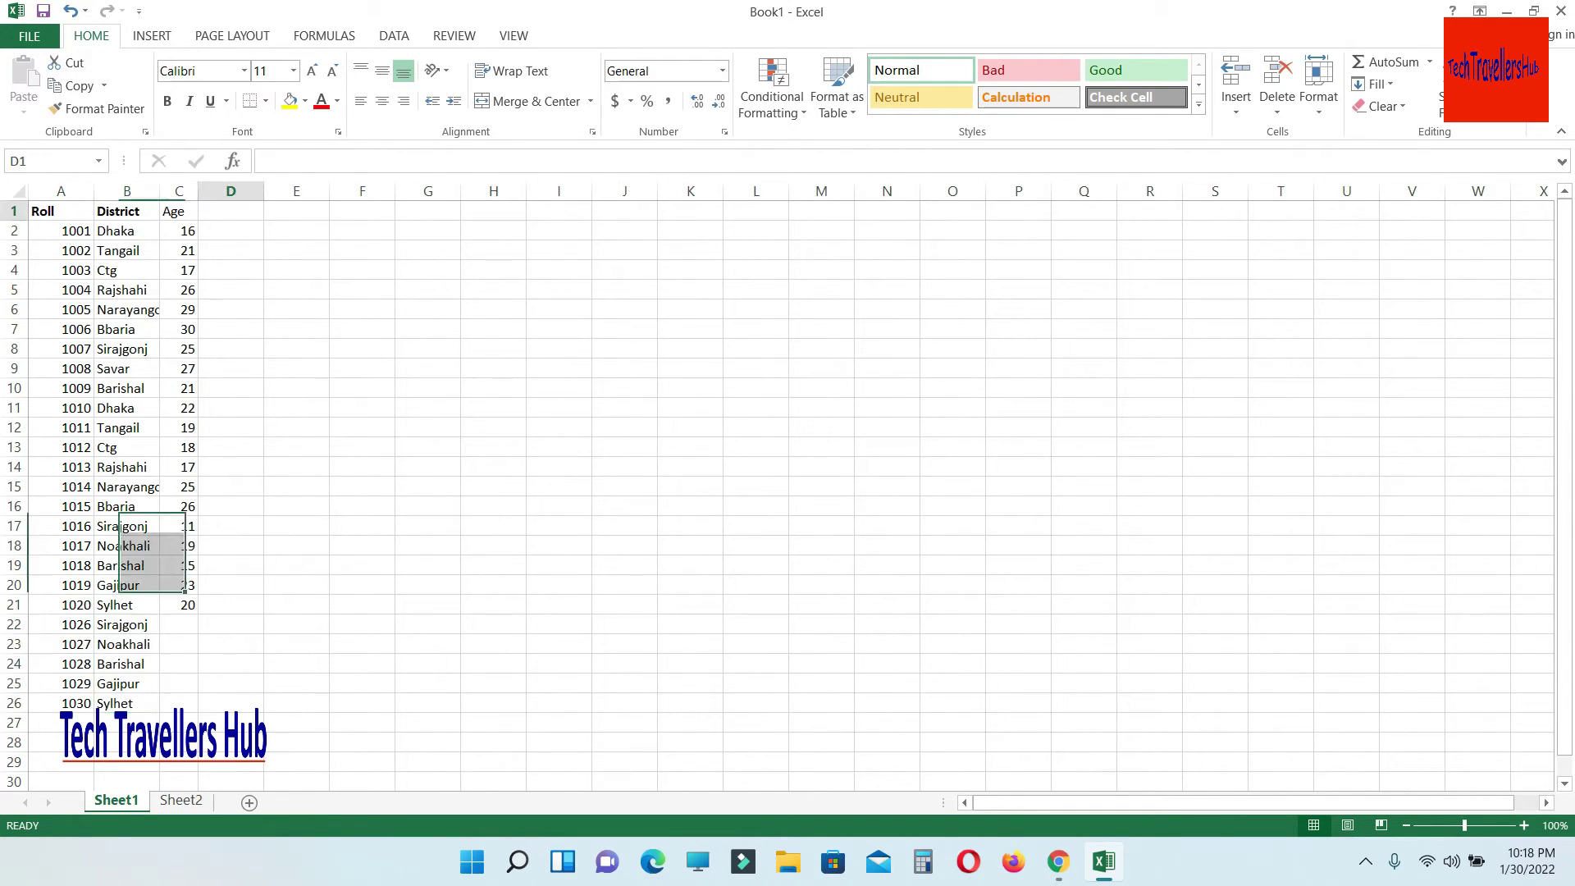
pyautogui.click(230, 211)
pyautogui.write('C')
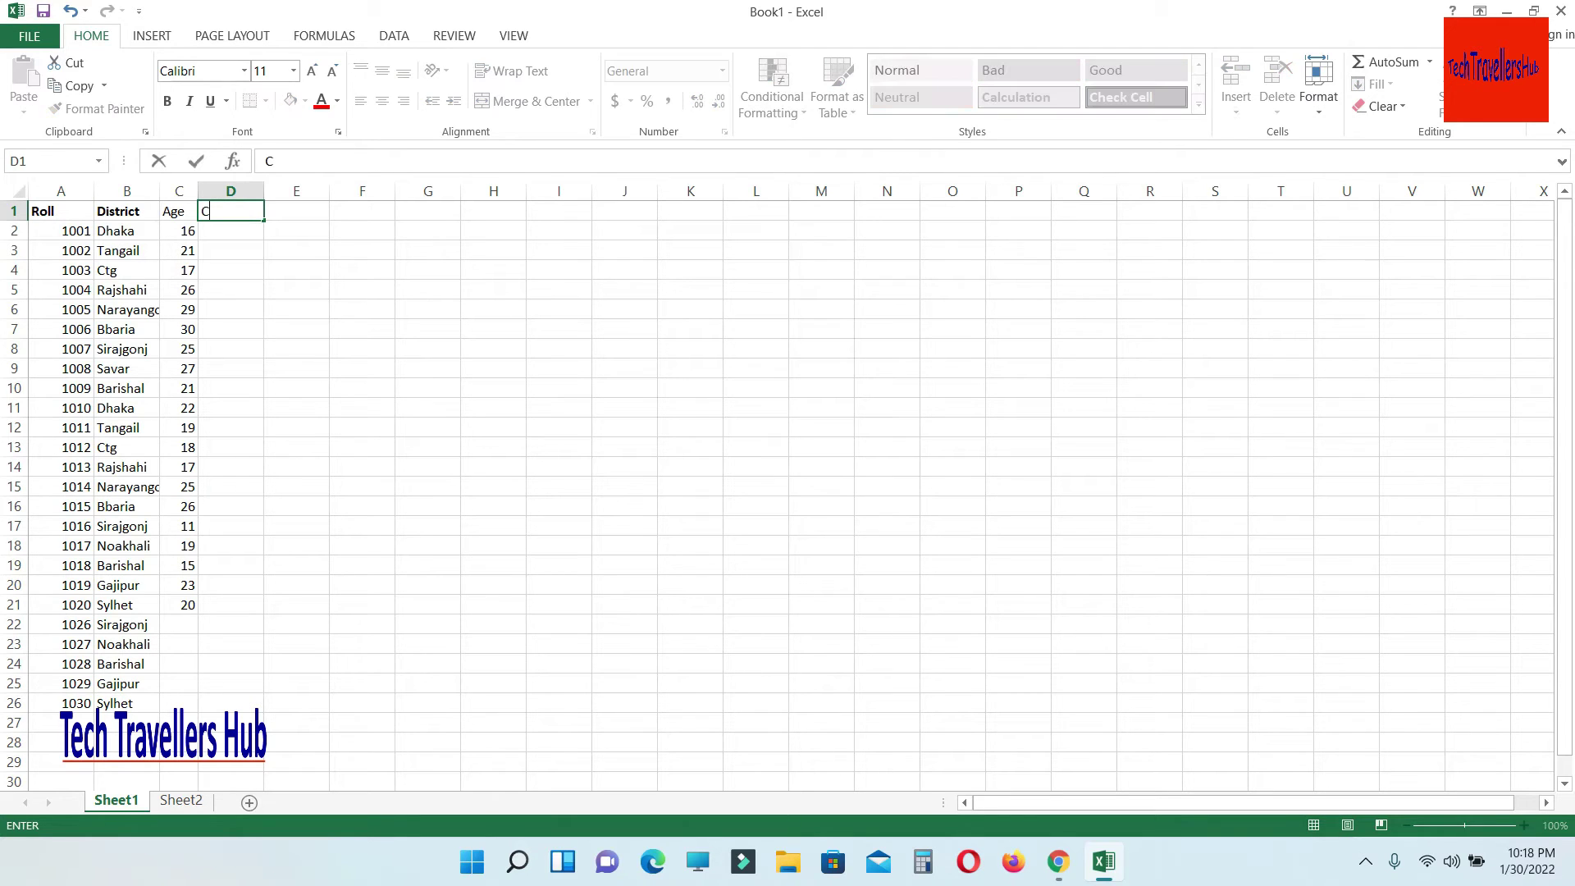
pyautogui.write('heck')
pyautogui.press('Return')
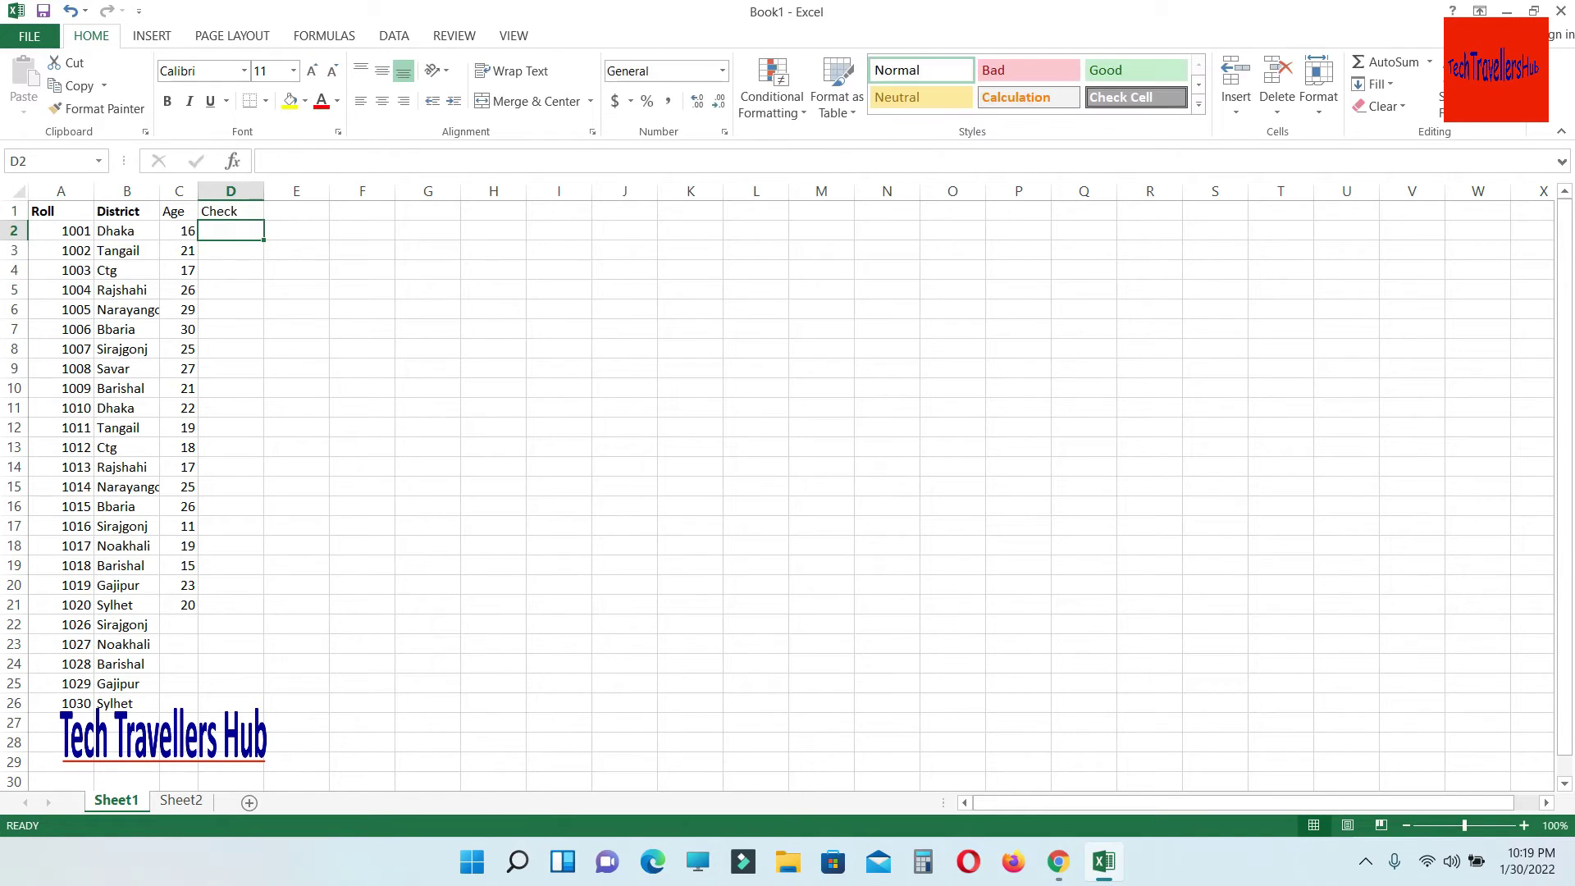
# Step: Start a VLOOKUP formula in D2 and bring up its Function Arguments dialog
pyautogui.click(636, 71)
pyautogui.press('Escape')
pyautogui.write('=v')
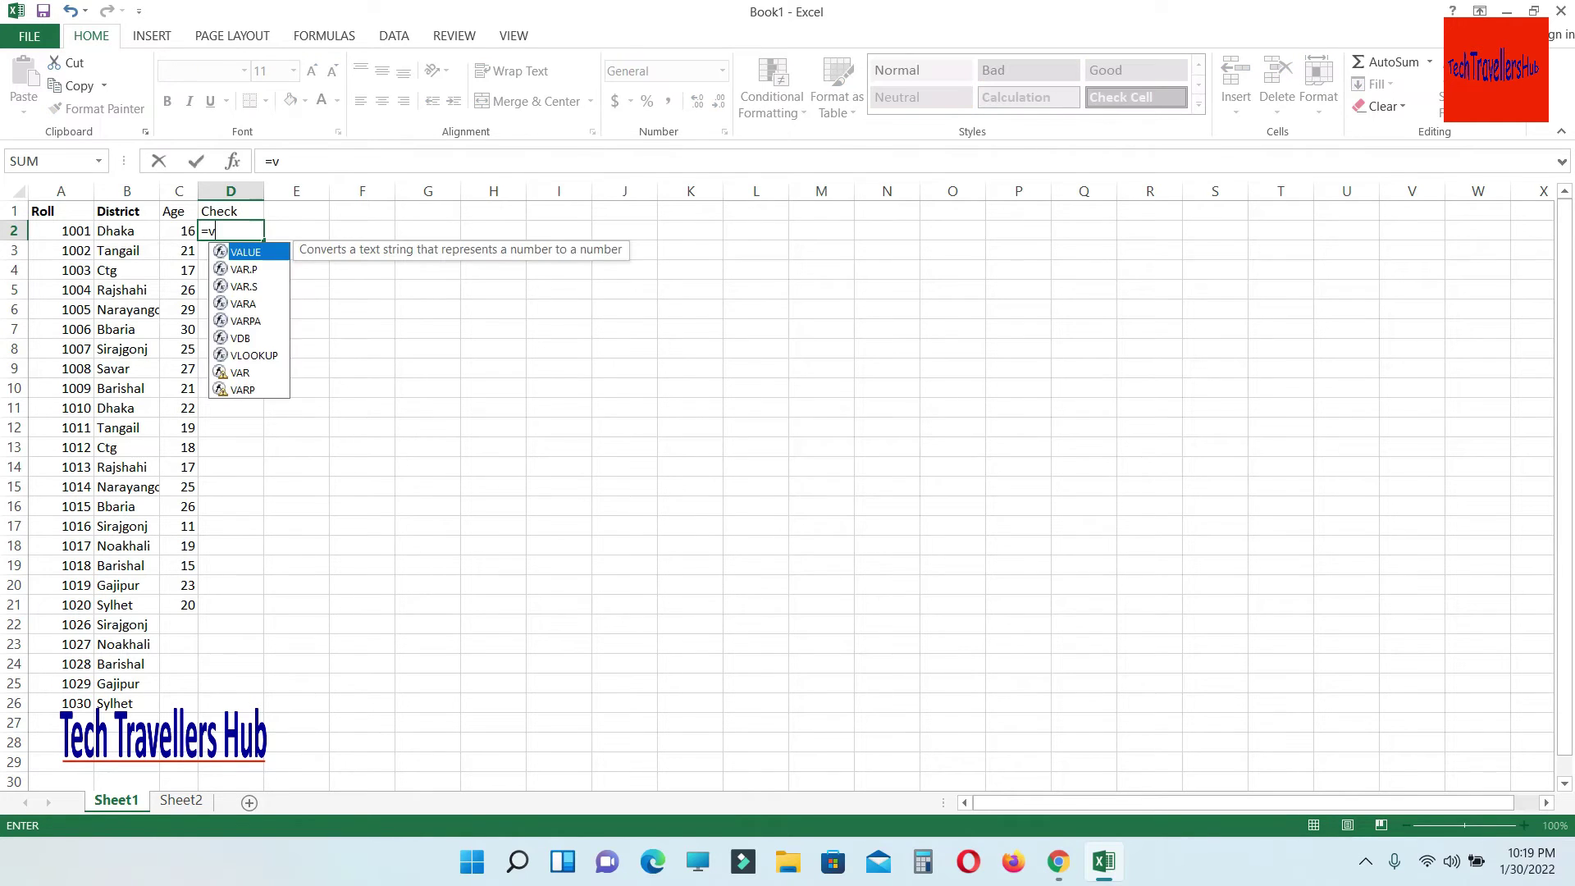
pyautogui.write('loo')
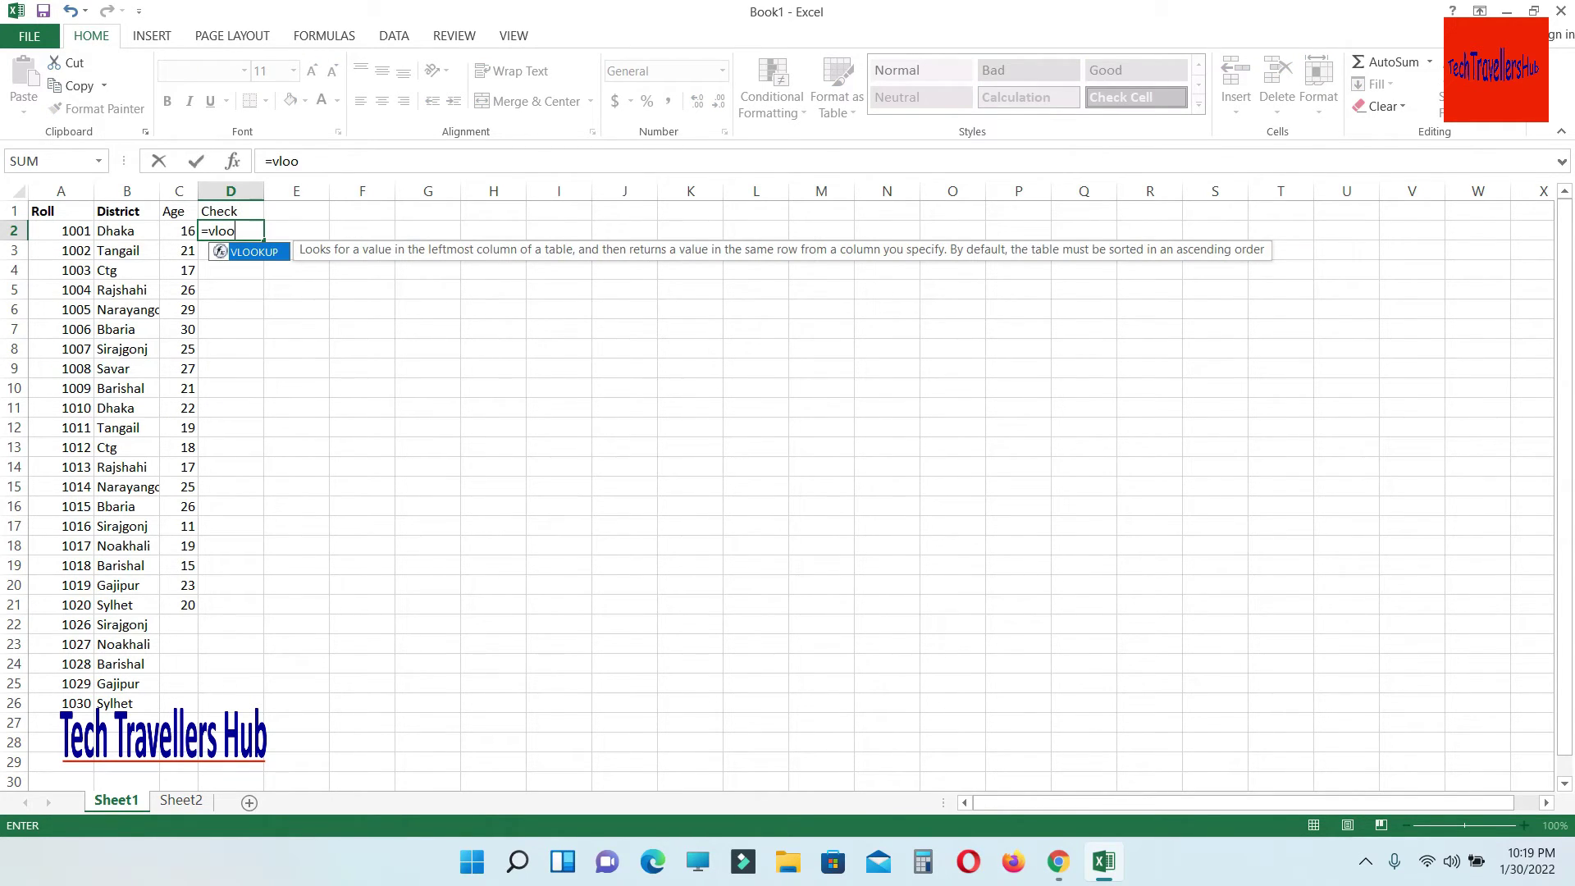
pyautogui.press('Tab')
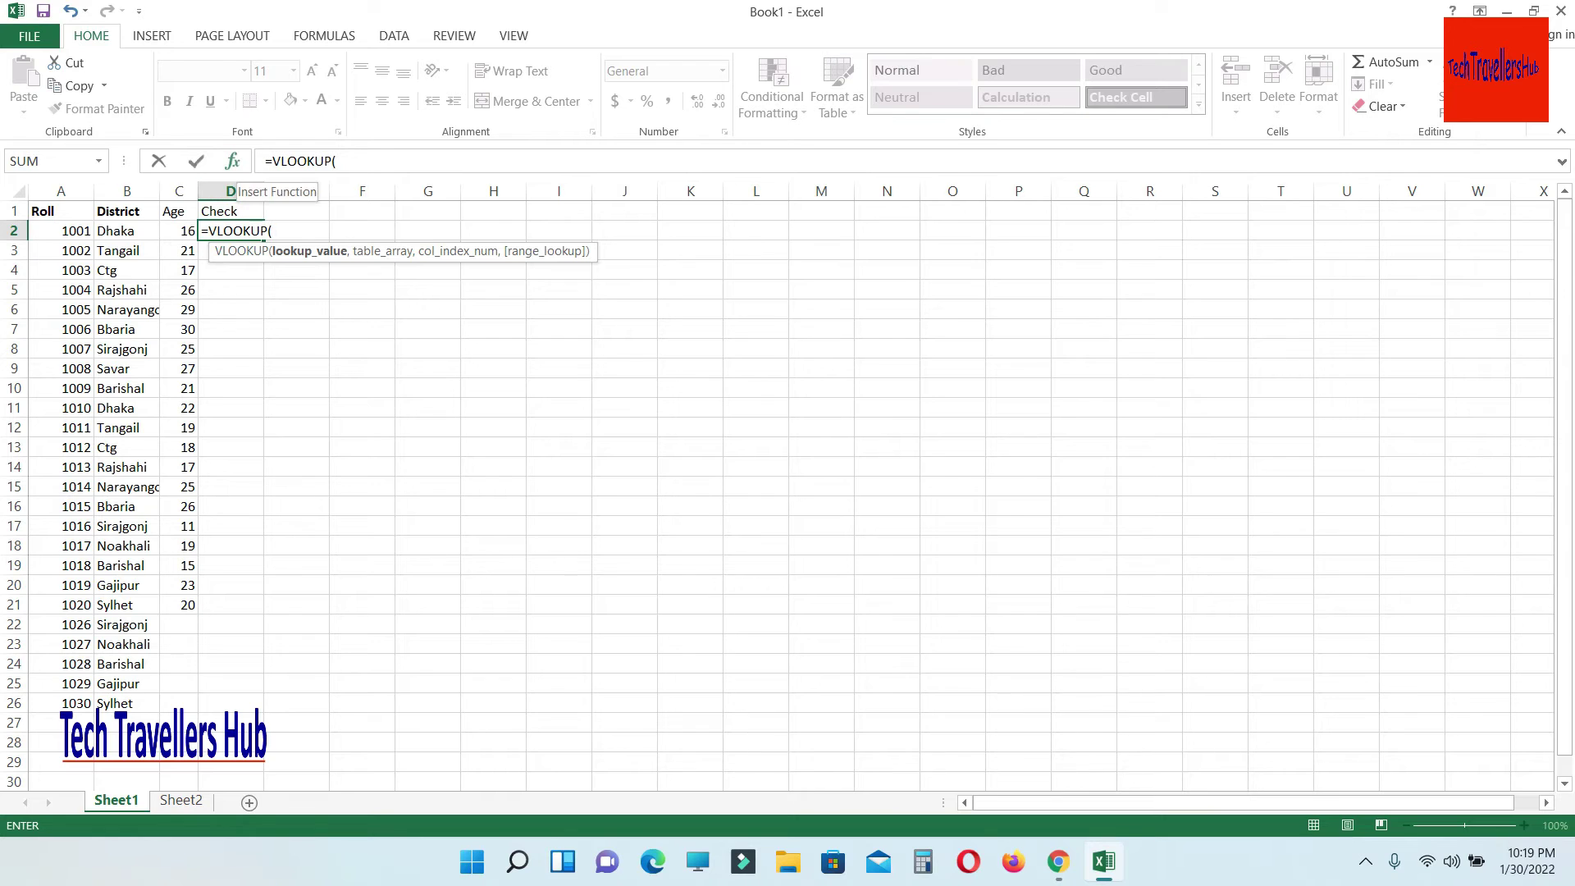
pyautogui.click(233, 161)
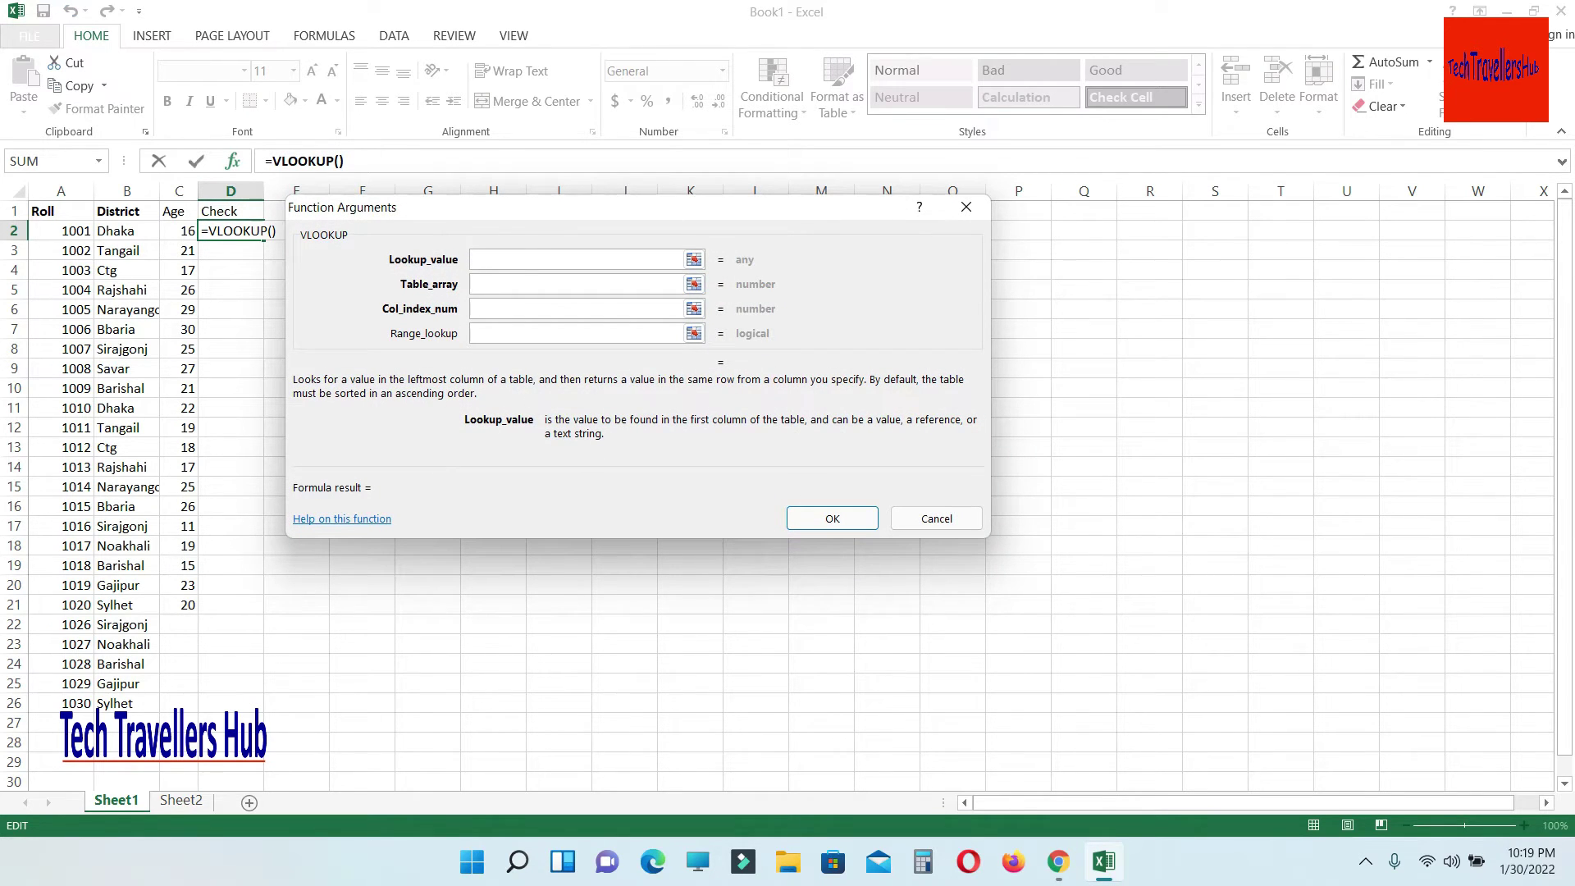
# Step: Set the VLOOKUP lookup value to A2 and table array to Sheet2!$A$2:$A$26
pyautogui.click(60, 231)
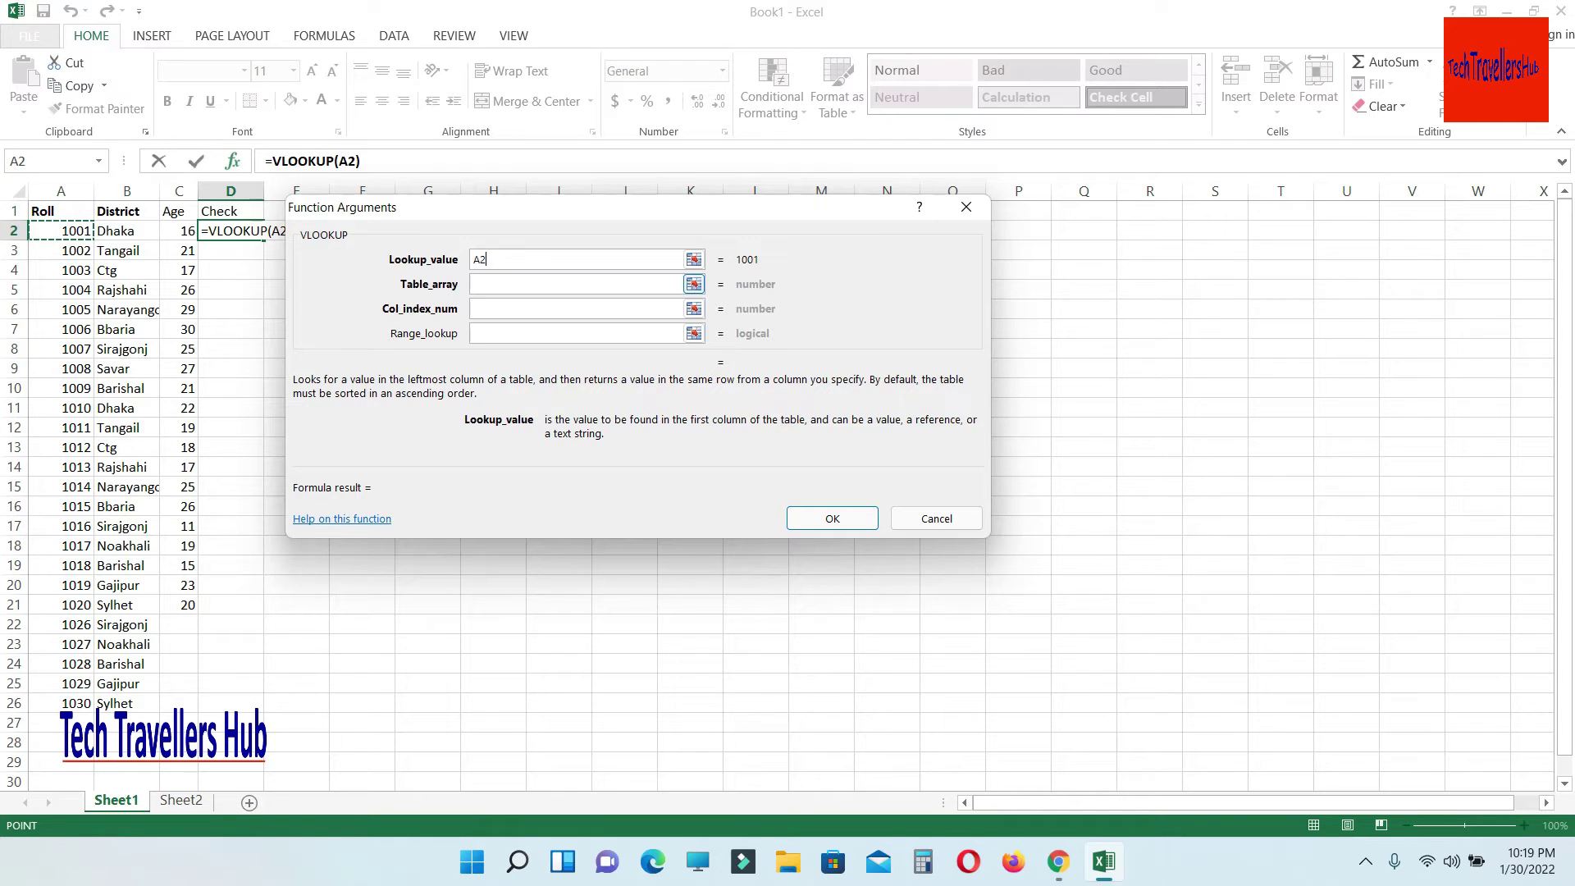
pyautogui.press('Tab')
pyautogui.click(181, 800)
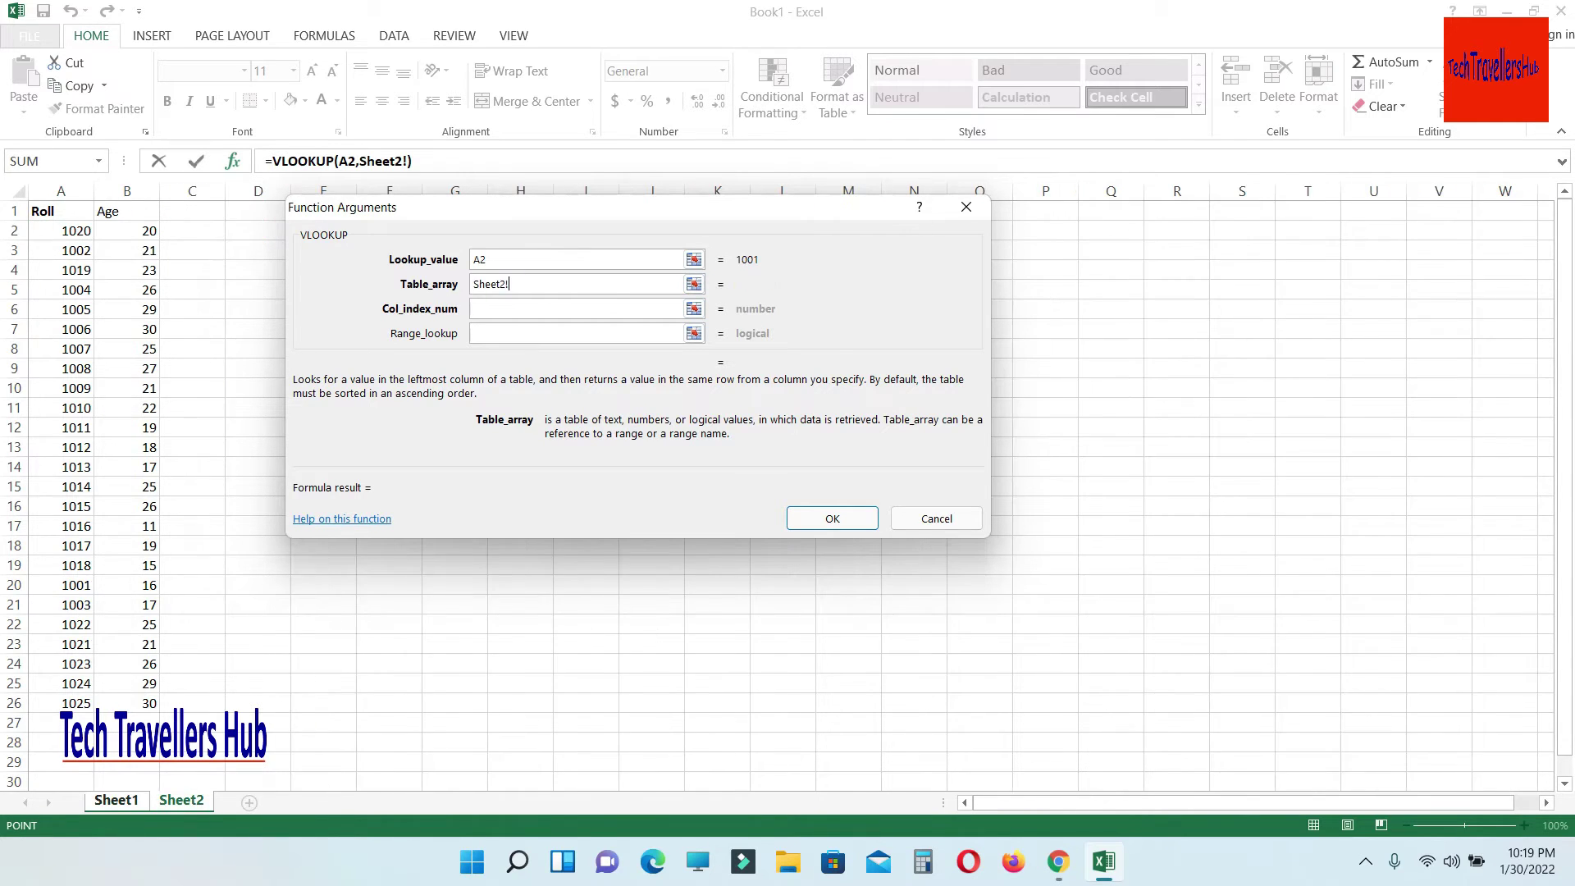
pyautogui.click(60, 231)
pyautogui.hotkey('ctrl', 'shift', 'Down')
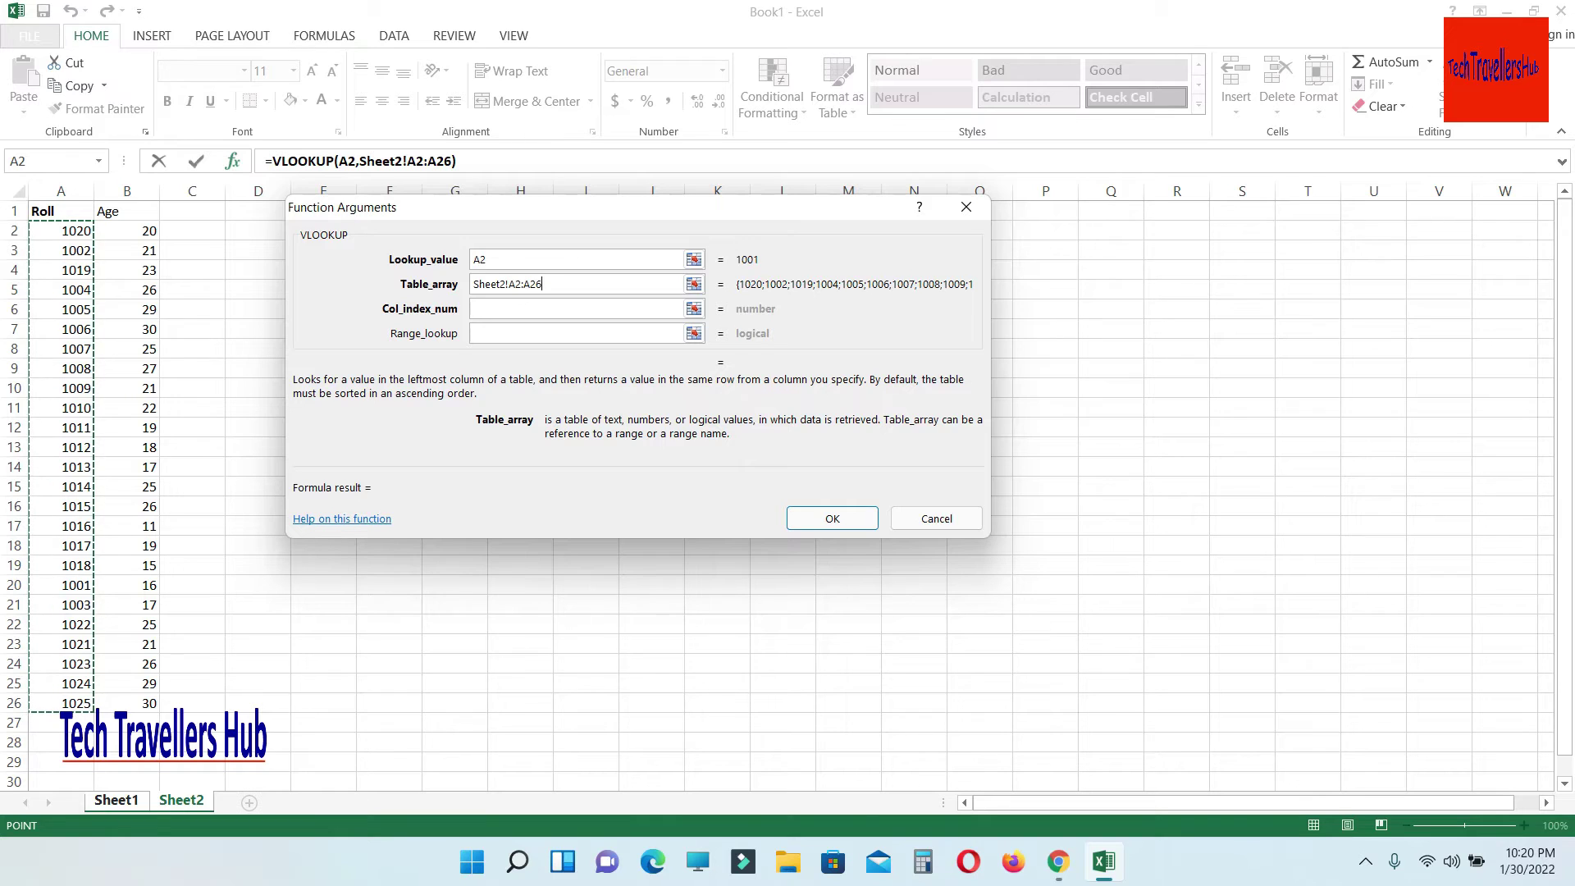
pyautogui.press('F4')
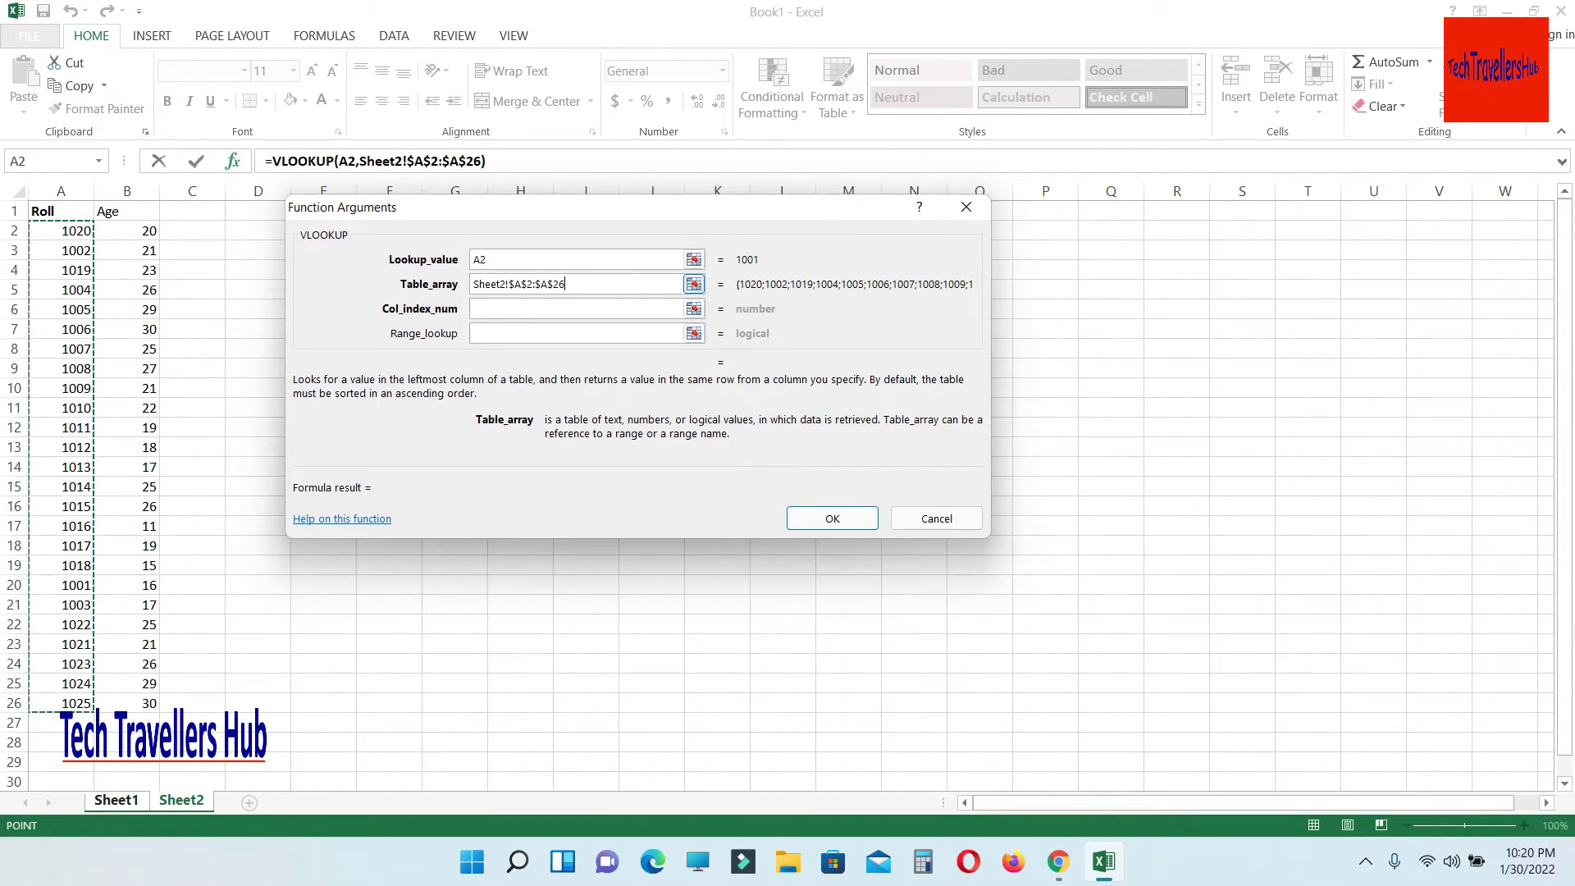
# Step: Use column index 1 and exact match 0, then fill the formula down to D26
pyautogui.press('Tab')
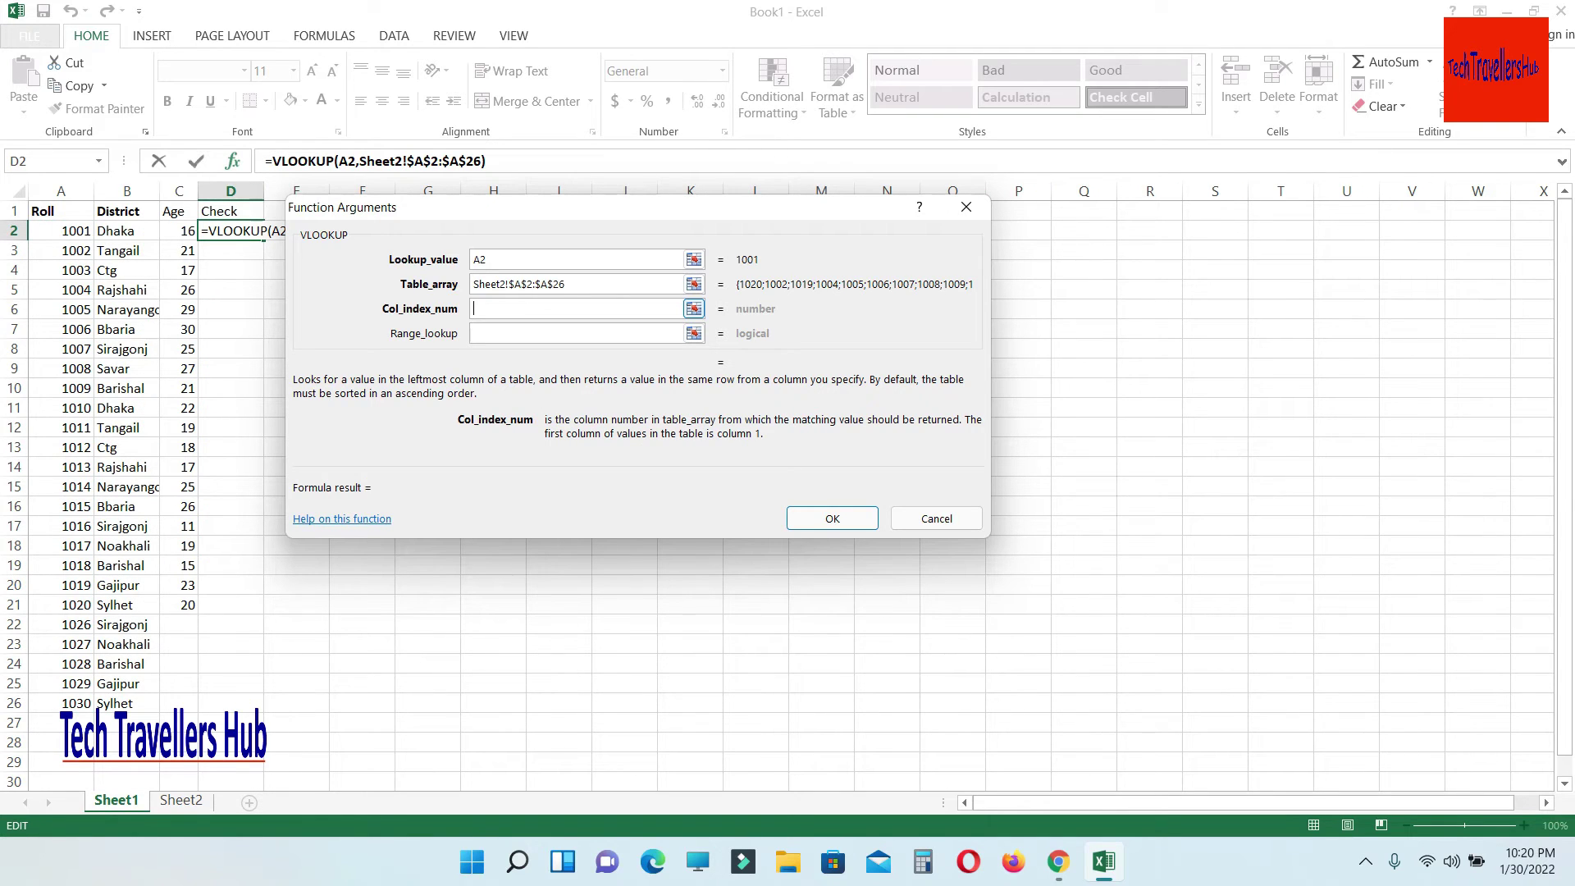
pyautogui.write('1')
pyautogui.press('Tab')
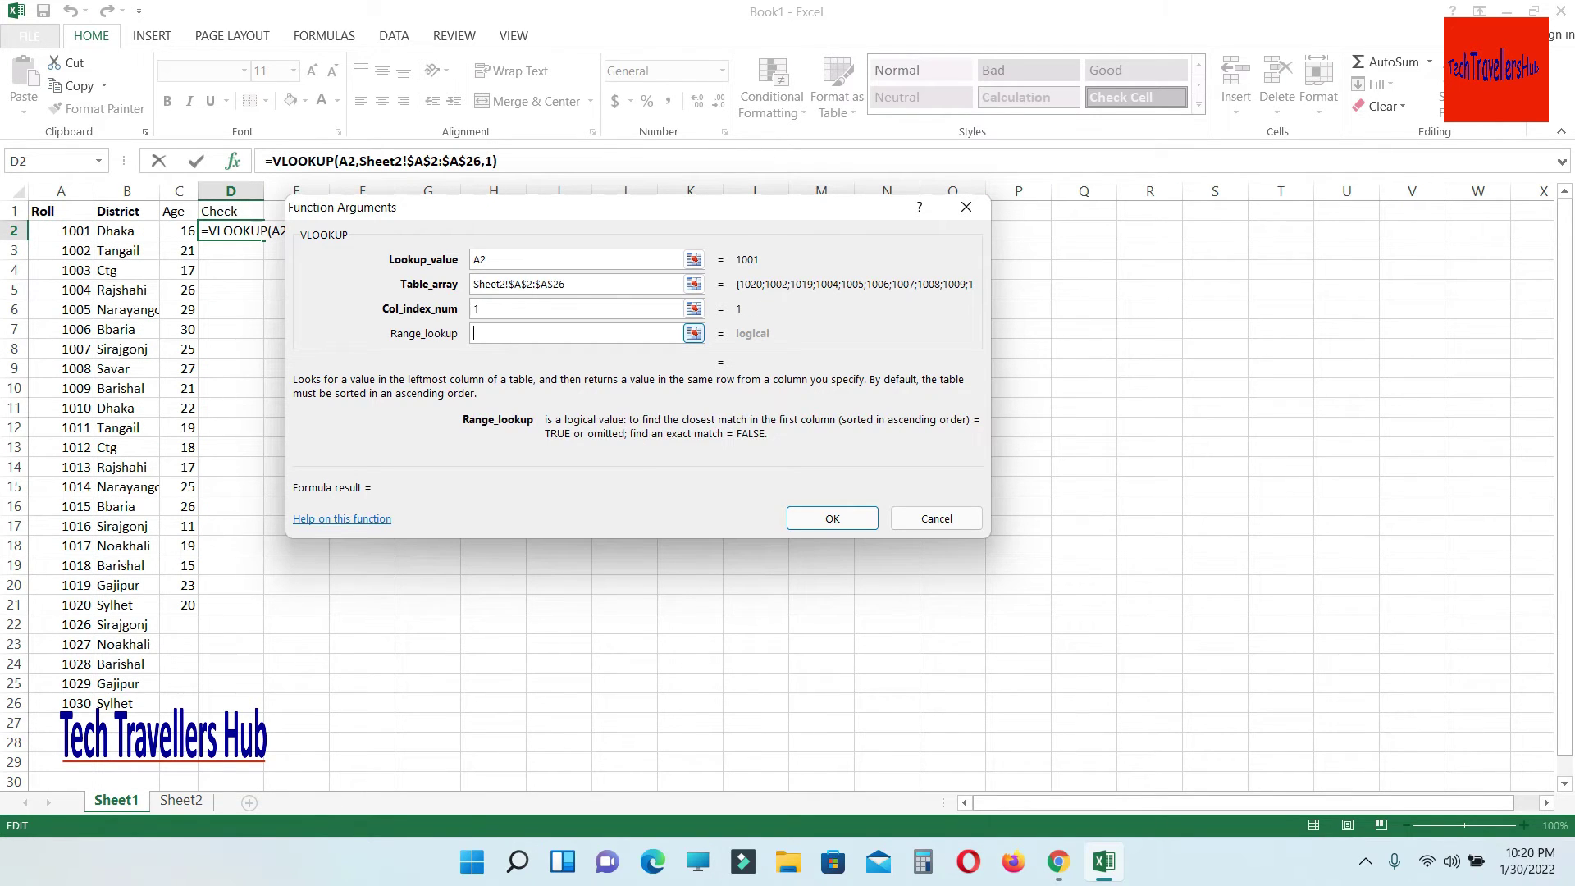
pyautogui.write('0')
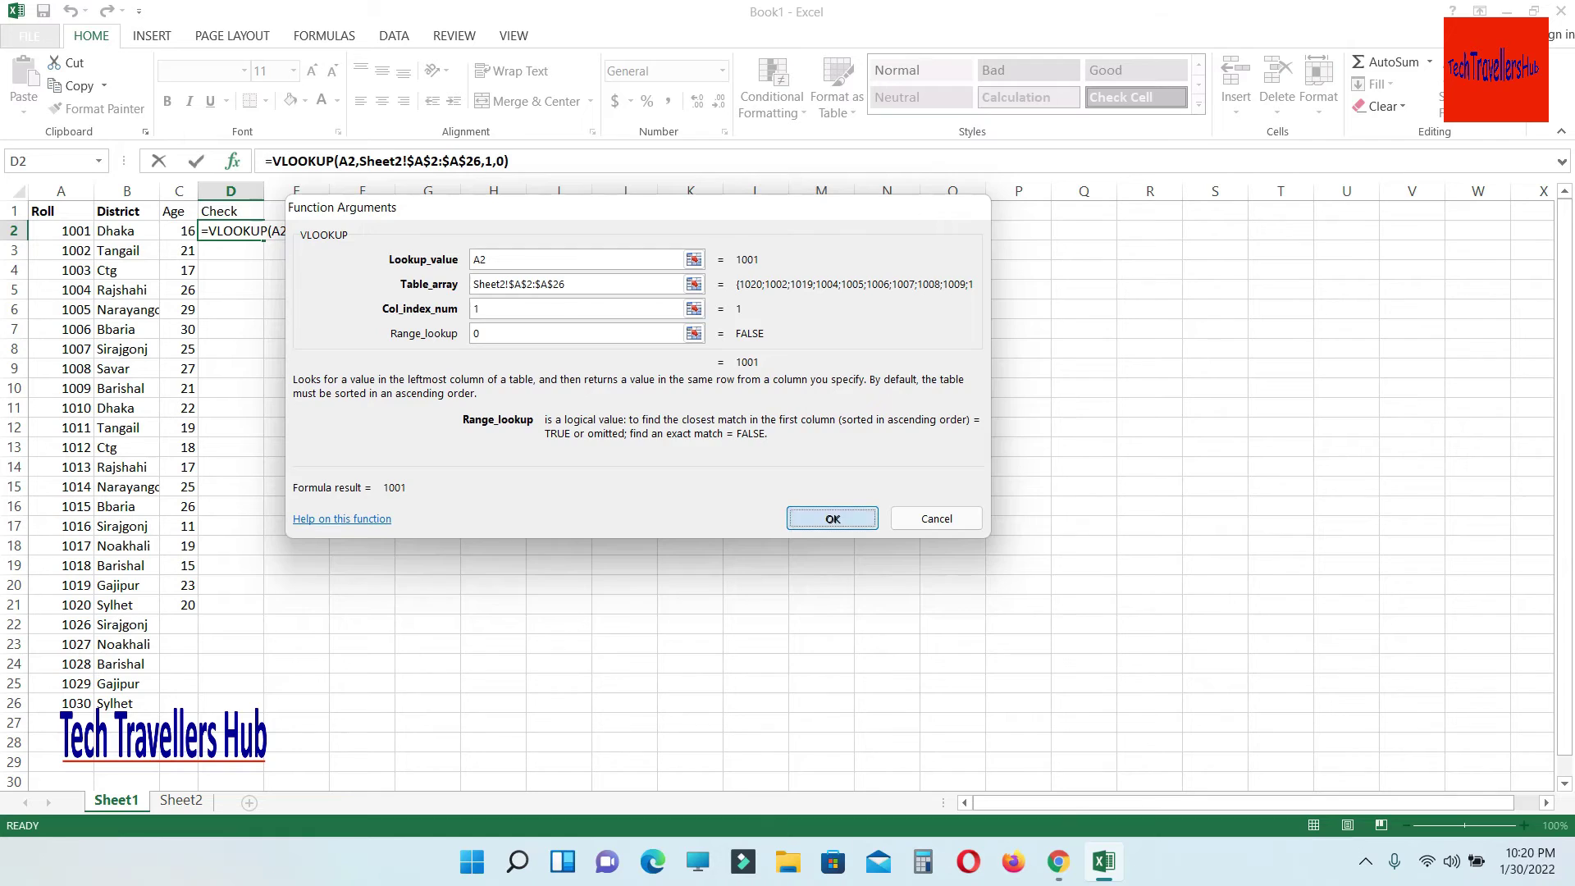
pyautogui.click(832, 518)
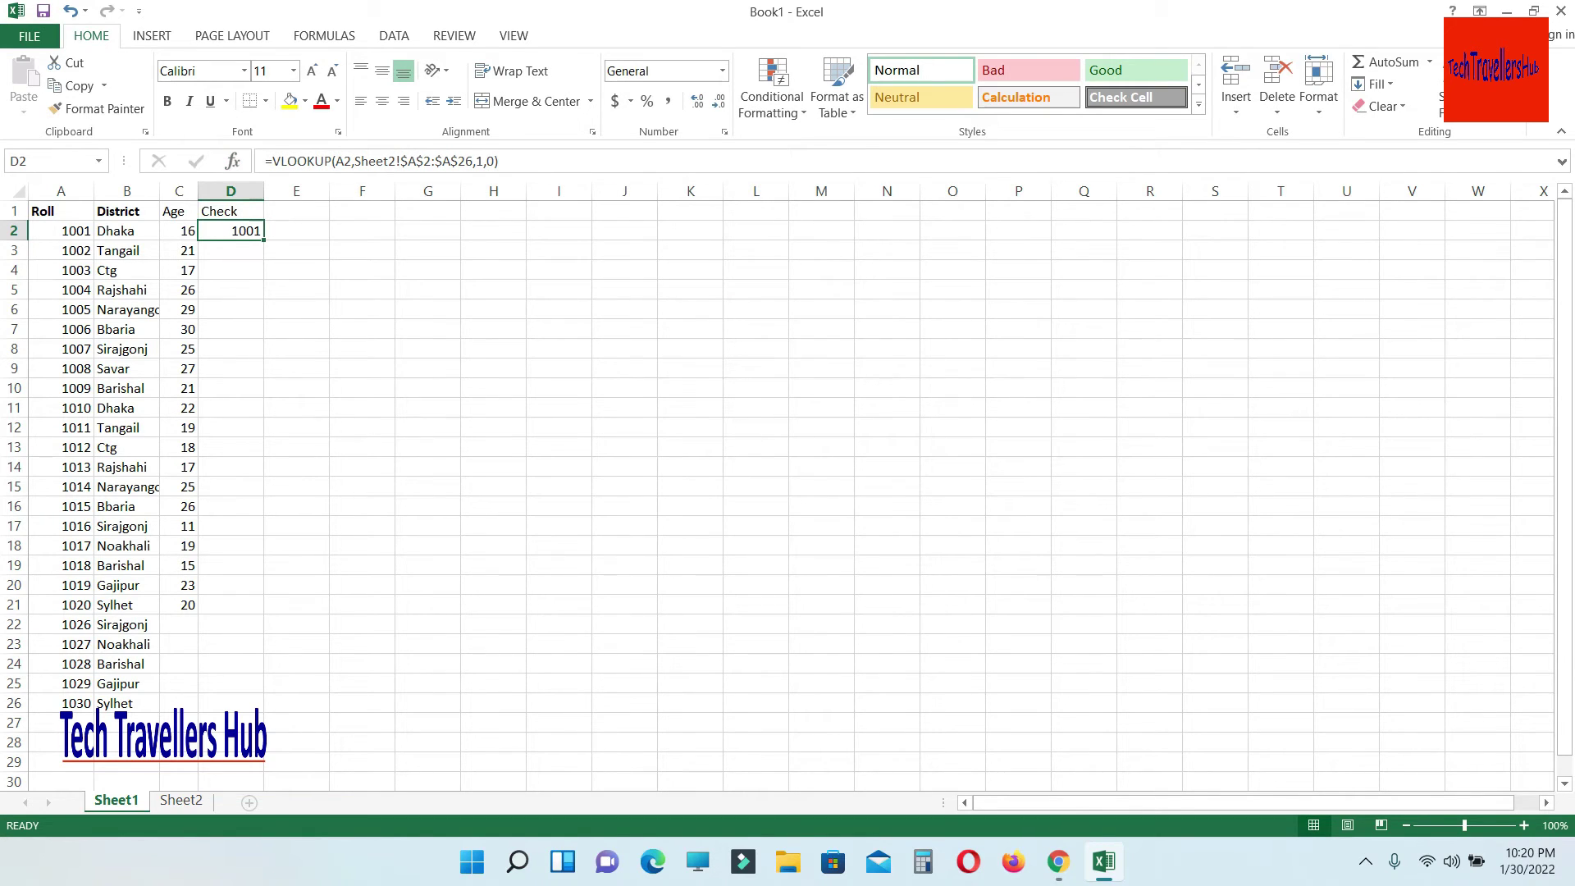
pyautogui.doubleClick(264, 239)
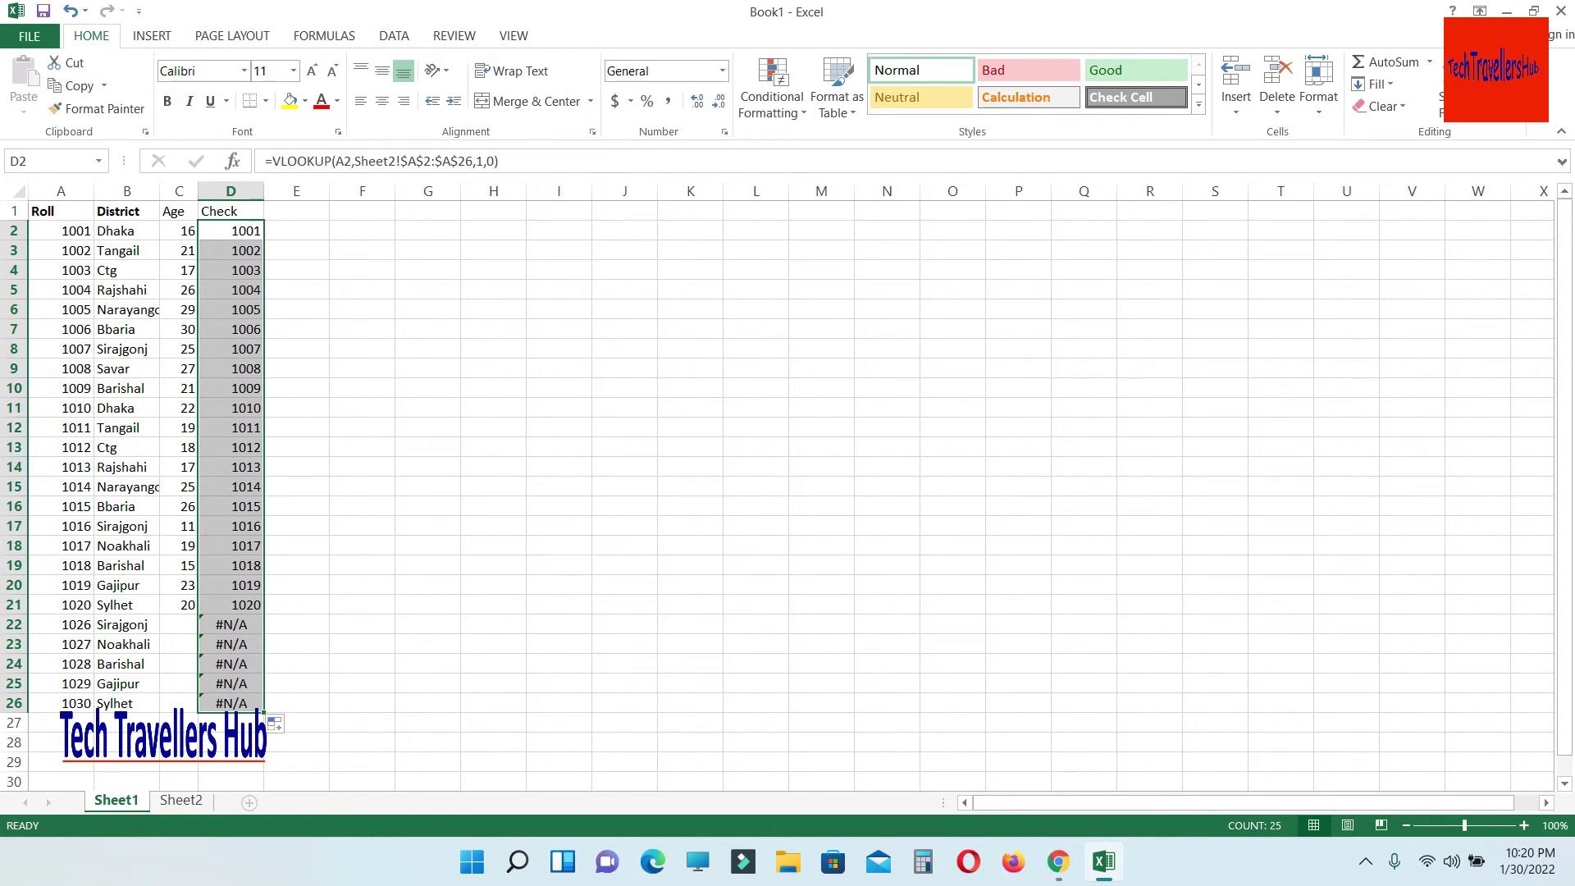
pyautogui.click(181, 800)
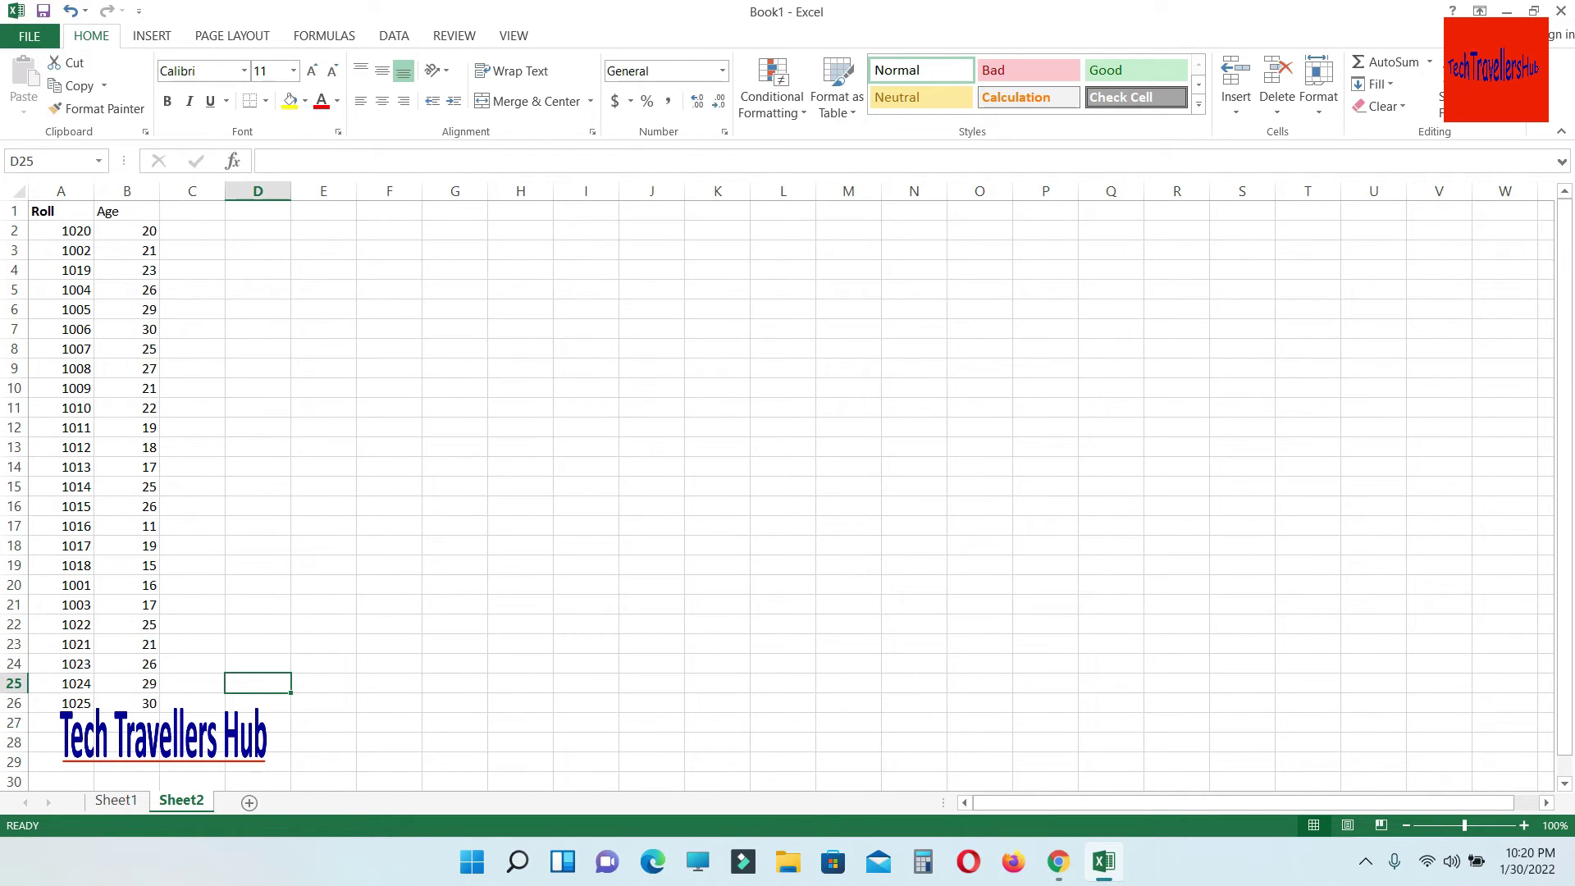
# Step: On Sheet2, type the header 'check' in C1
pyautogui.click(192, 211)
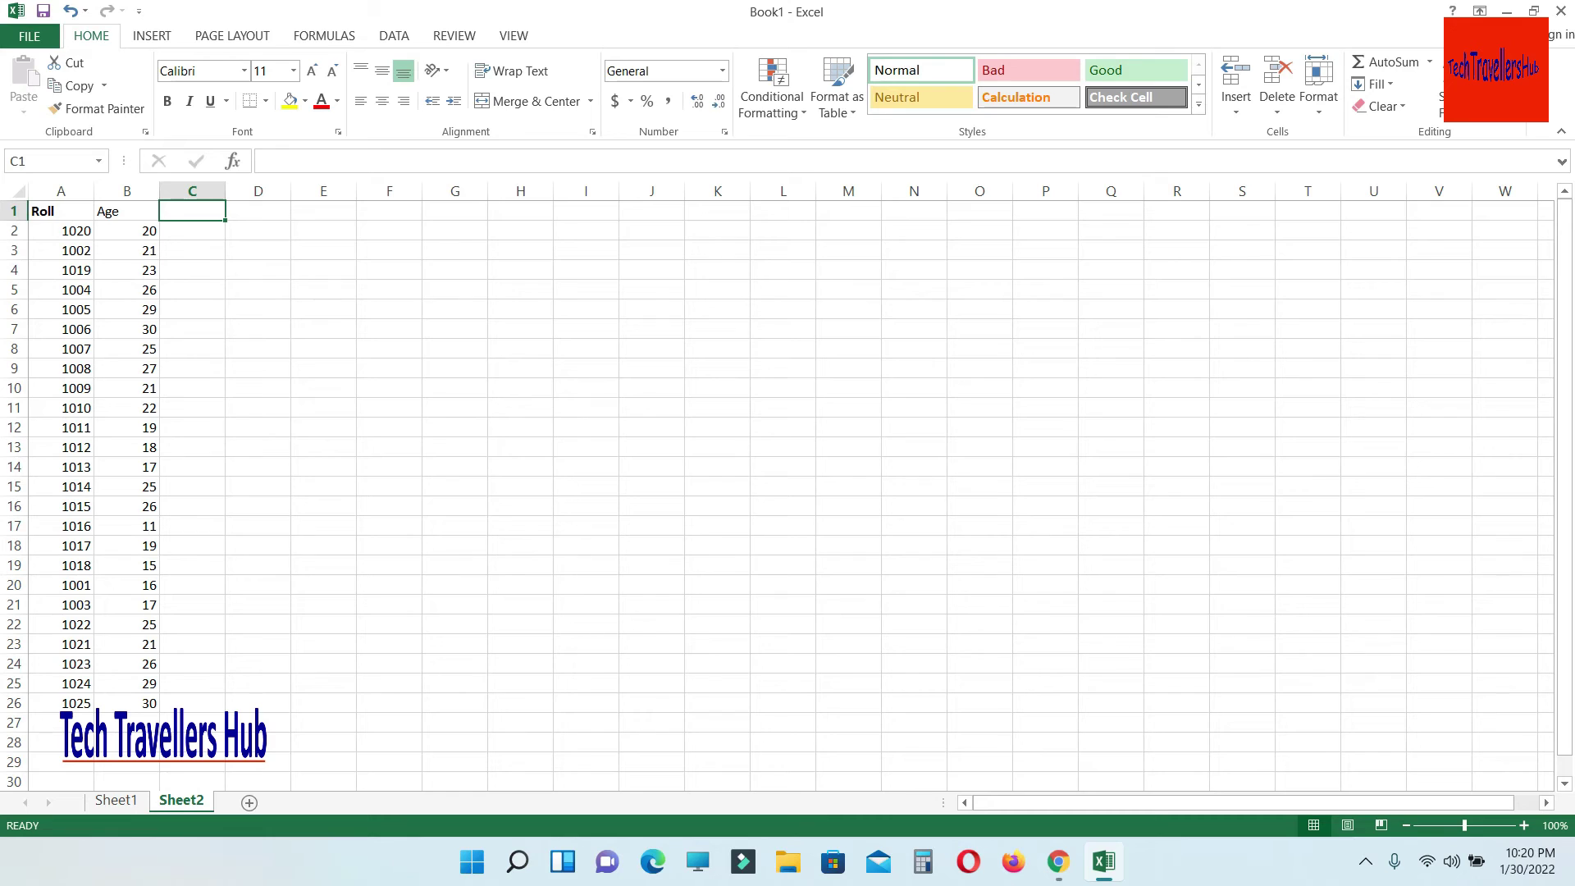
pyautogui.write('check')
pyautogui.press('Return')
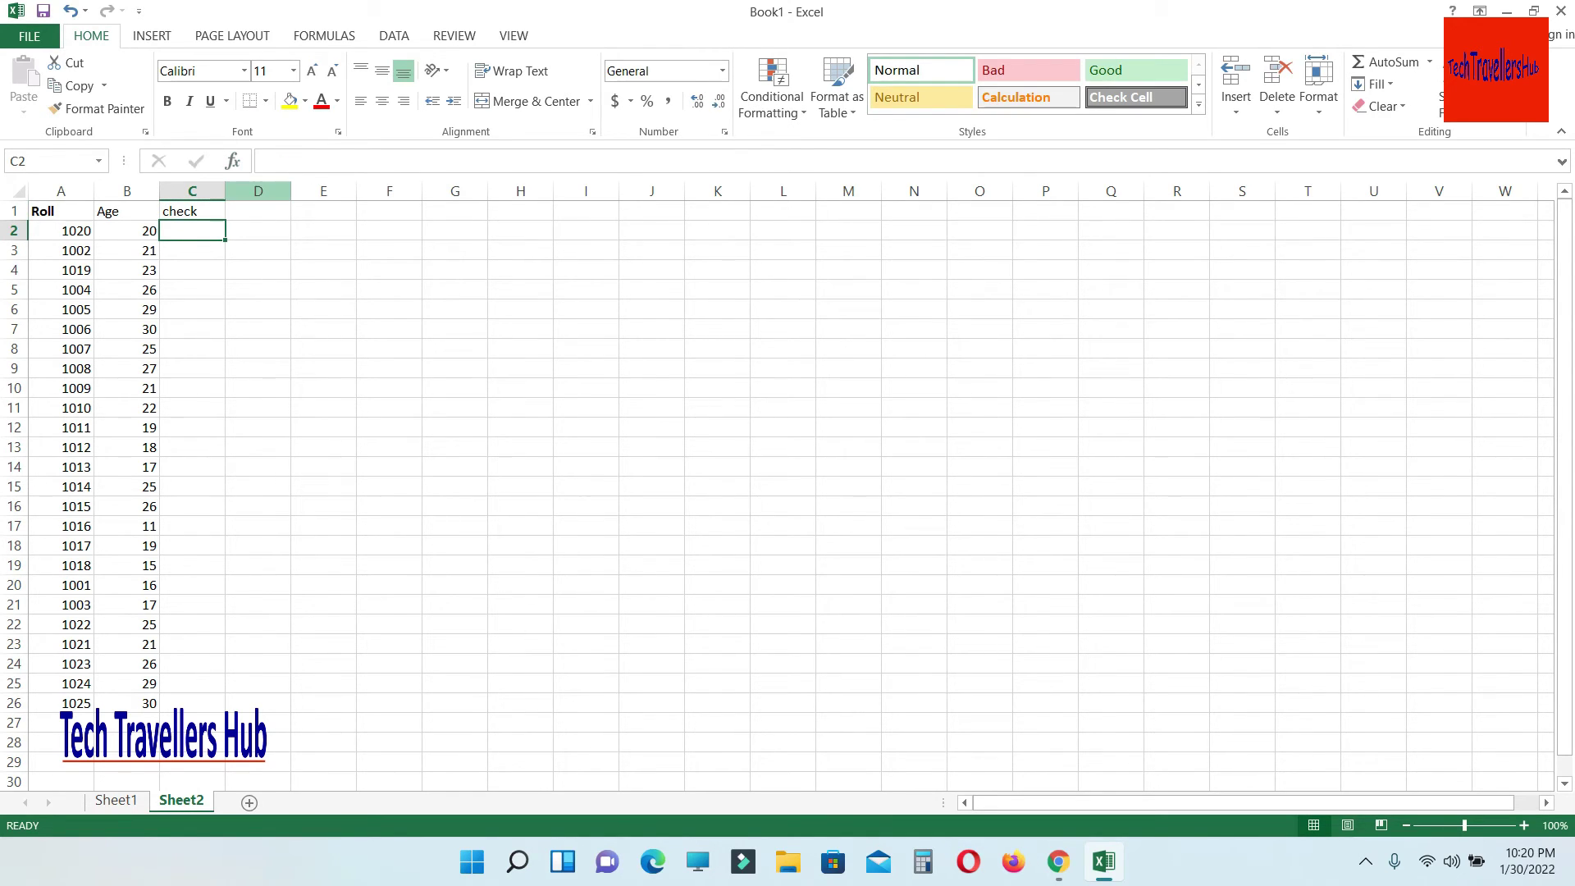
# Step: Start a VLOOKUP in C2 with lookup value A2 and table array Sheet1!$A$2:$A$26
pyautogui.write('=vlo')
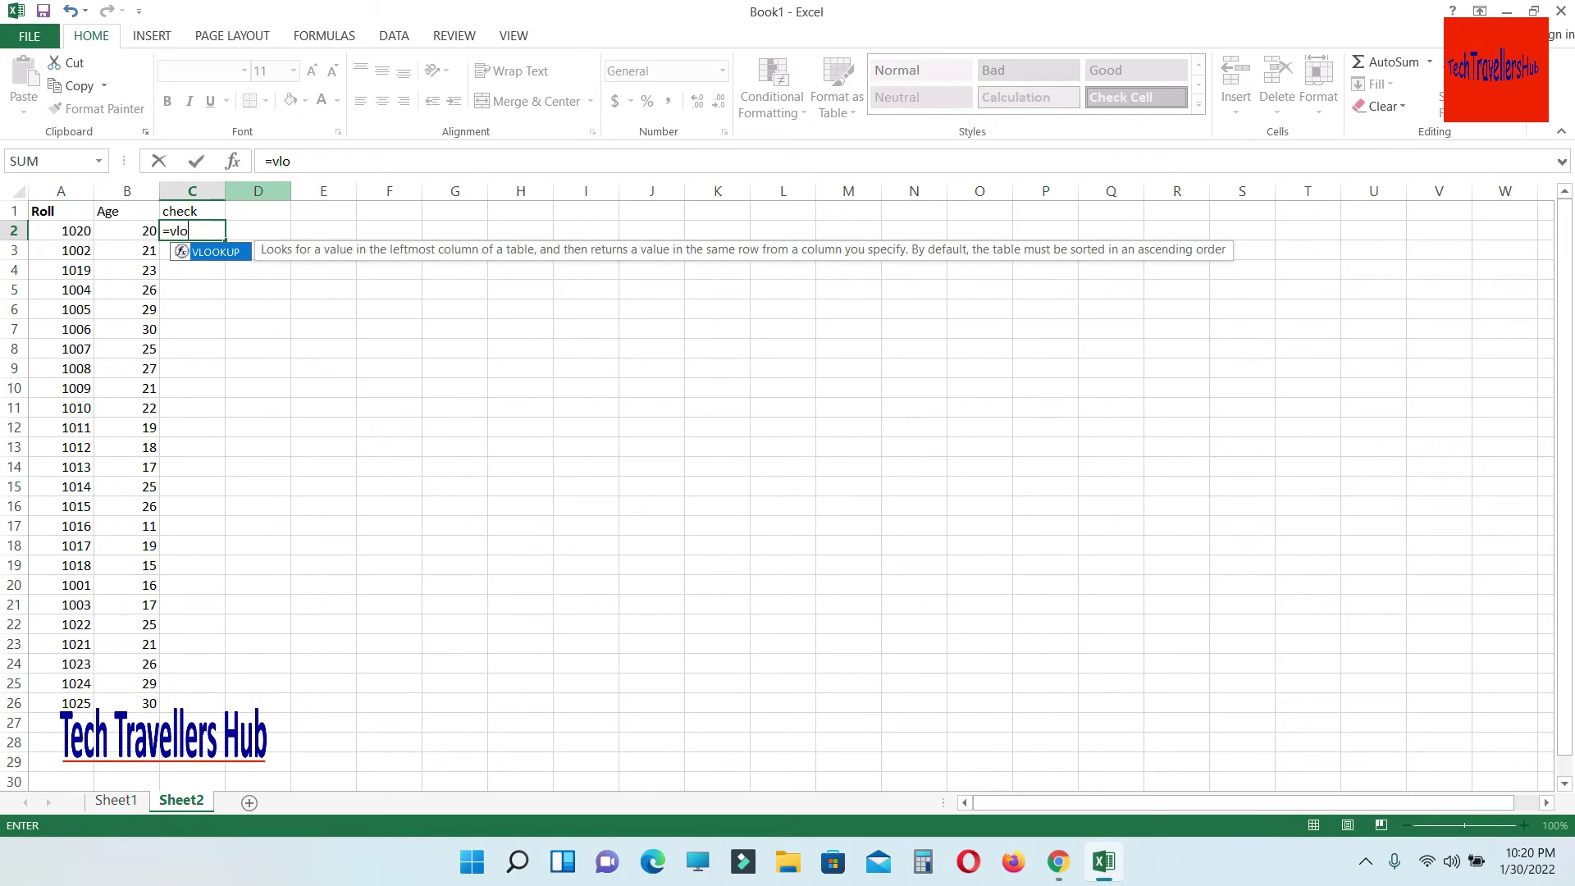
pyautogui.press('Tab')
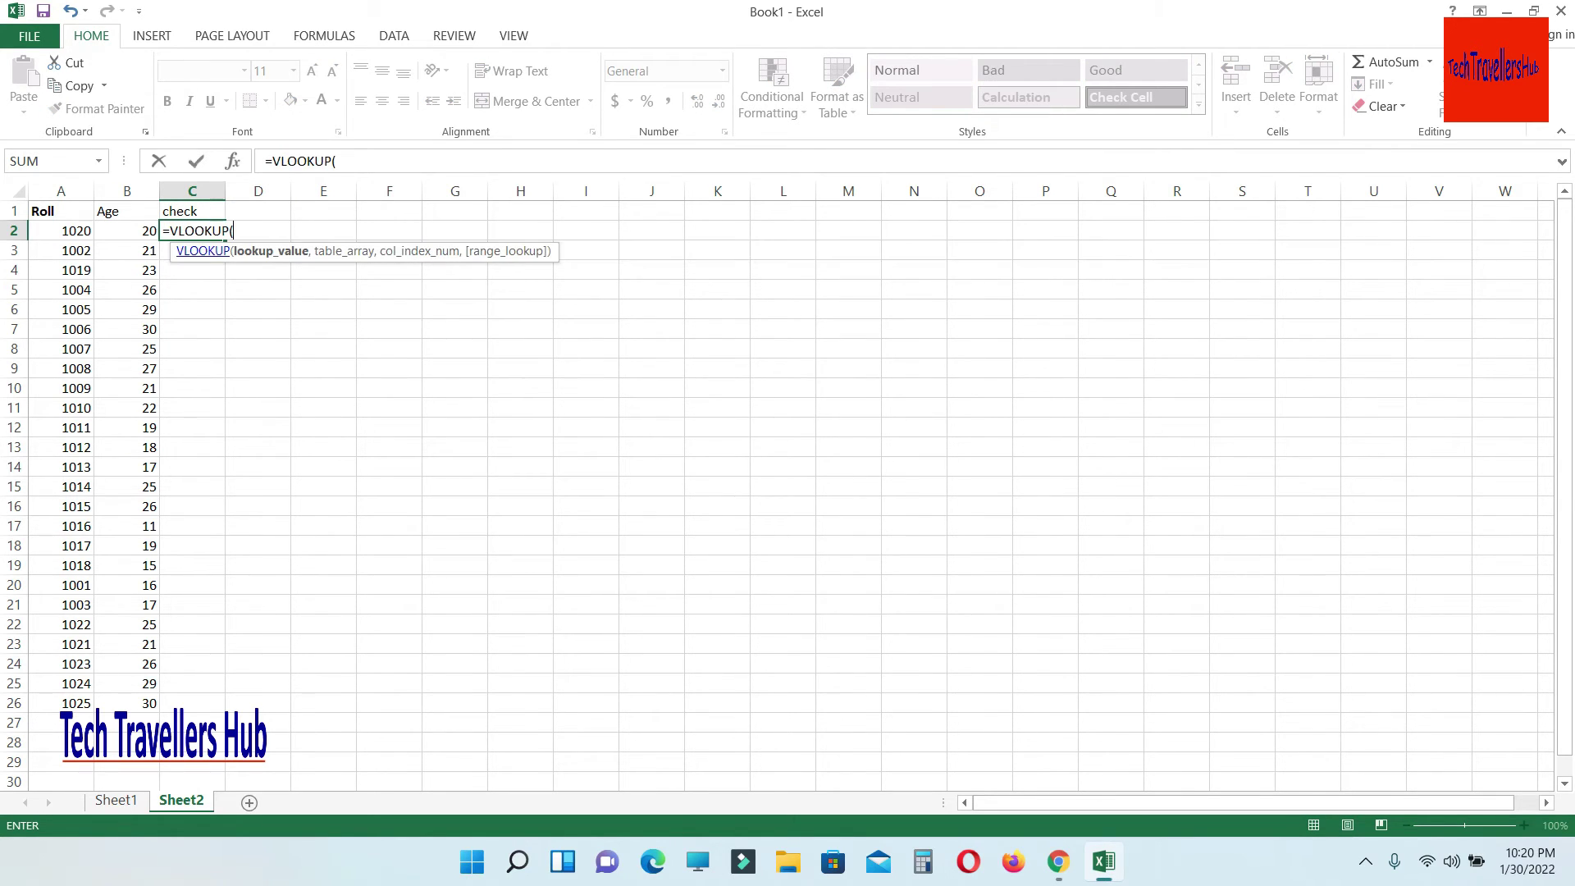
pyautogui.hotkey('ctrl', 'a')
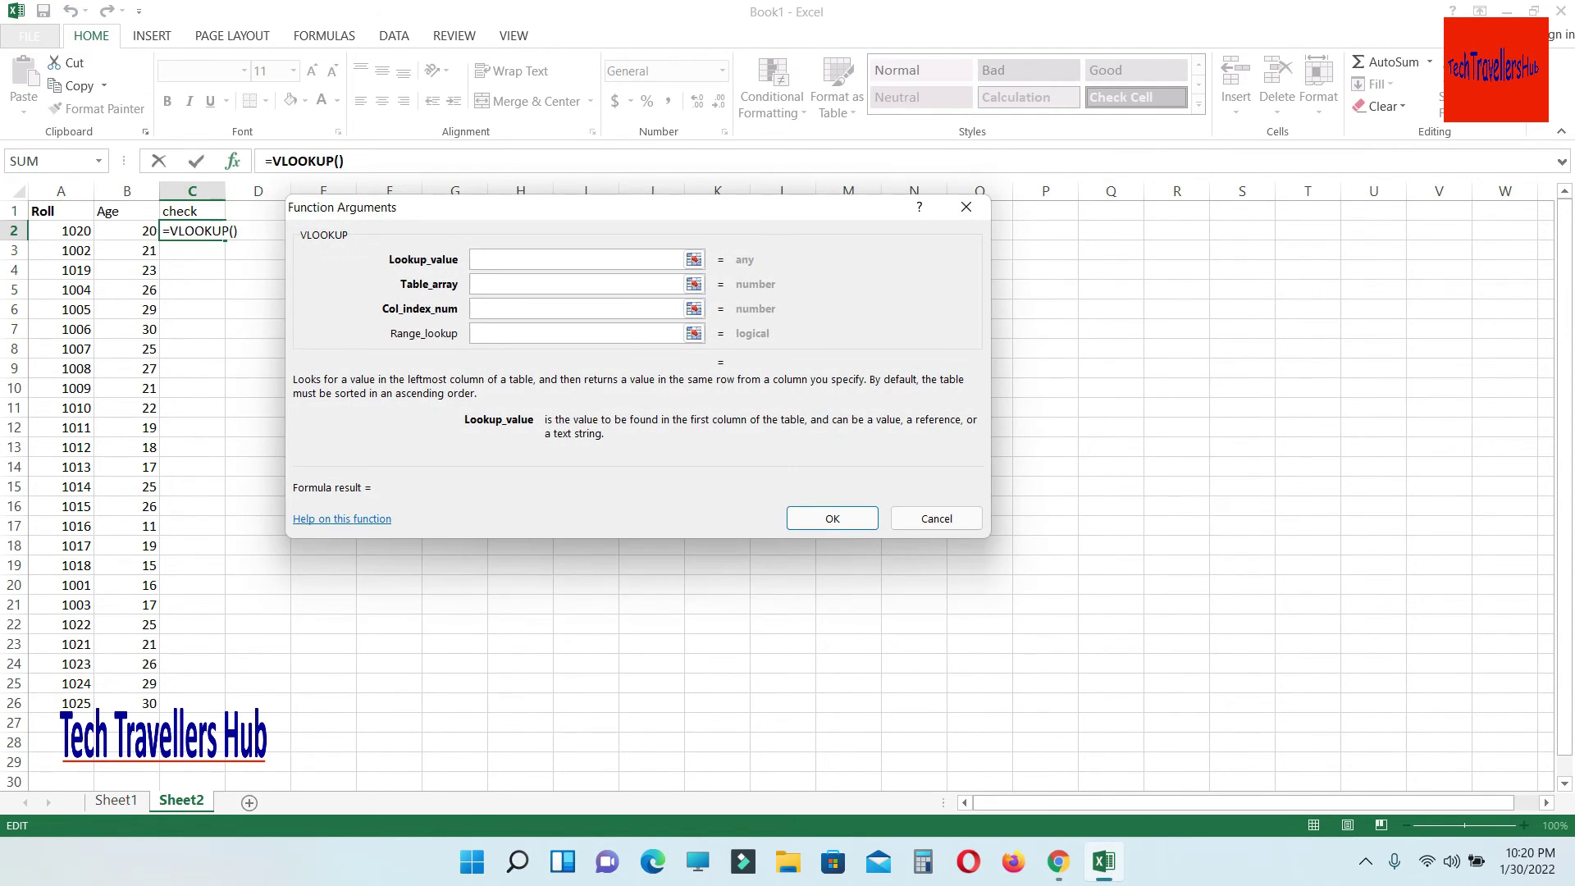
pyautogui.write('A2')
pyautogui.press('Tab')
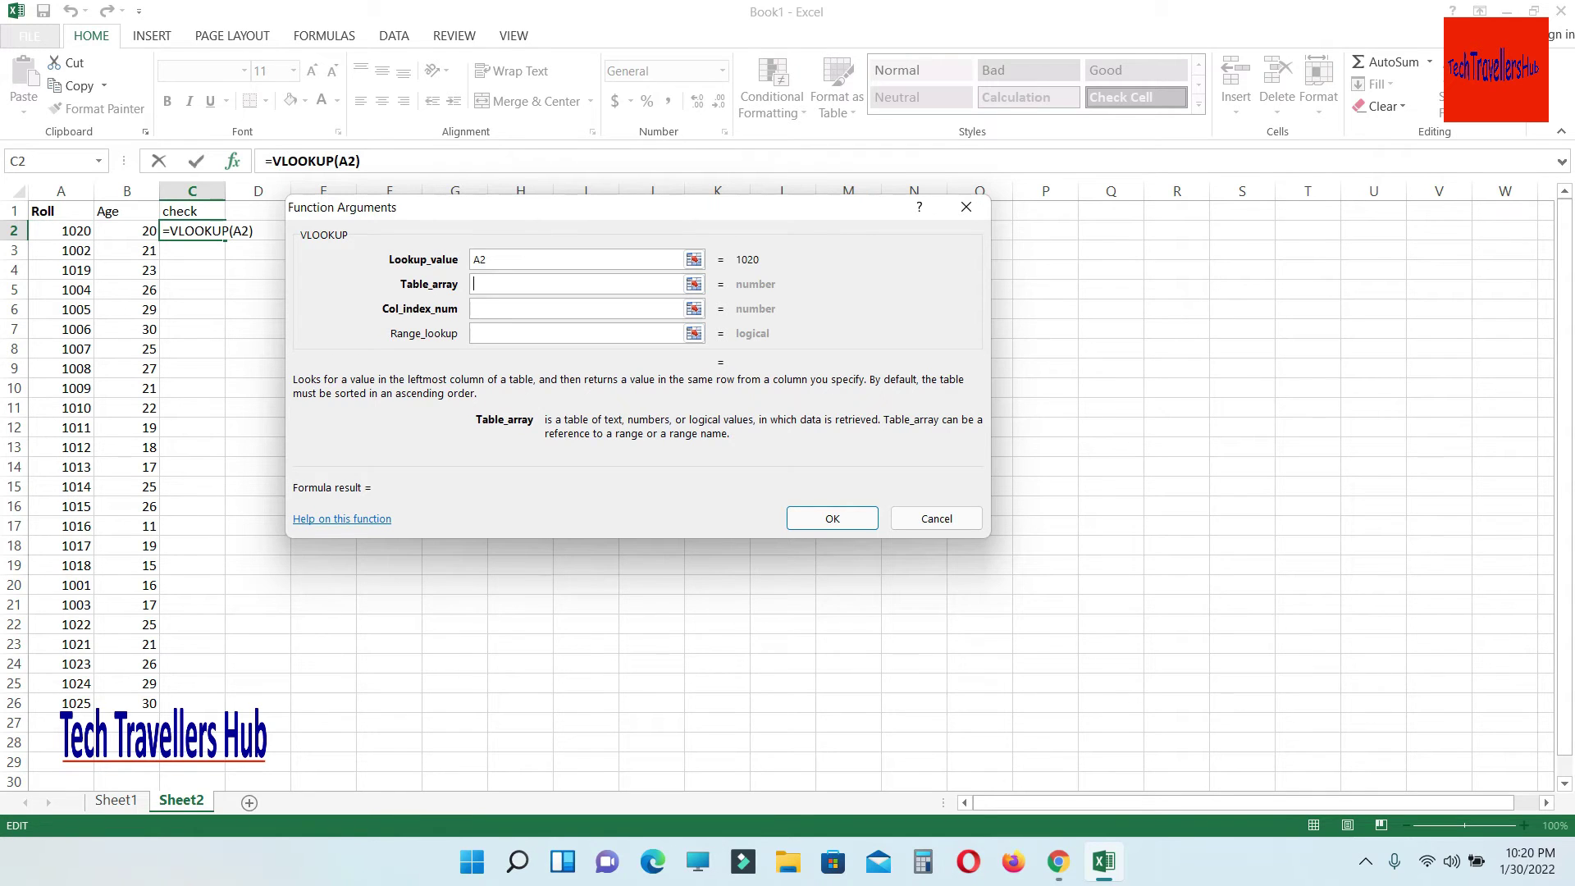
pyautogui.click(116, 800)
pyautogui.click(61, 231)
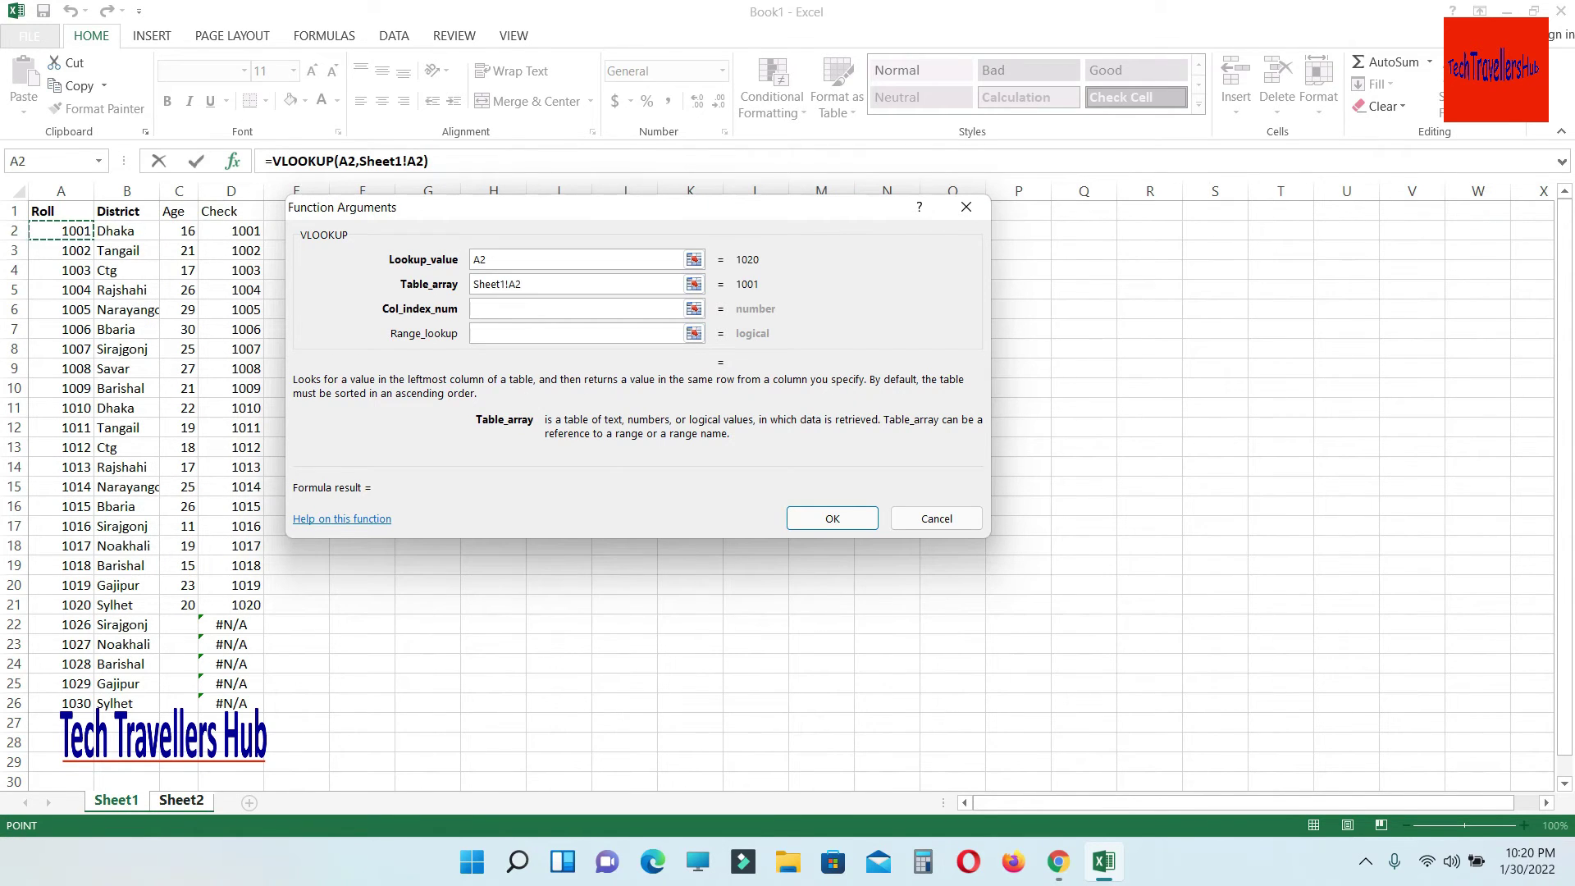
pyautogui.moveTo(61, 231); pyautogui.dragTo(74, 703)
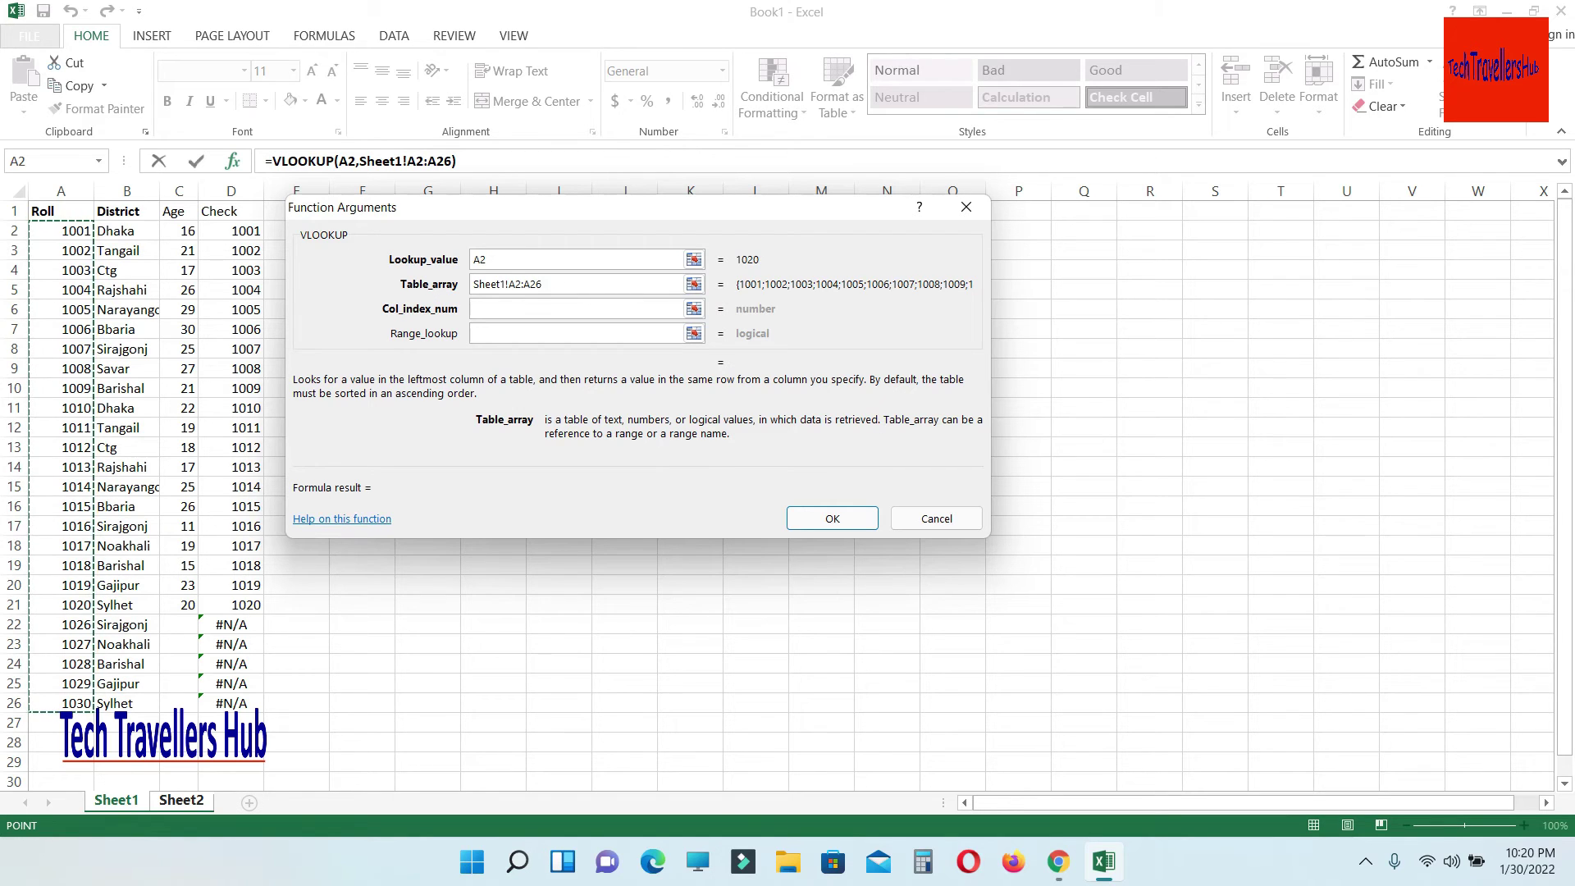
pyautogui.press('F4')
# Step: Set column index 1 and exact match 0 so C2 returns 1020
pyautogui.press('Tab')
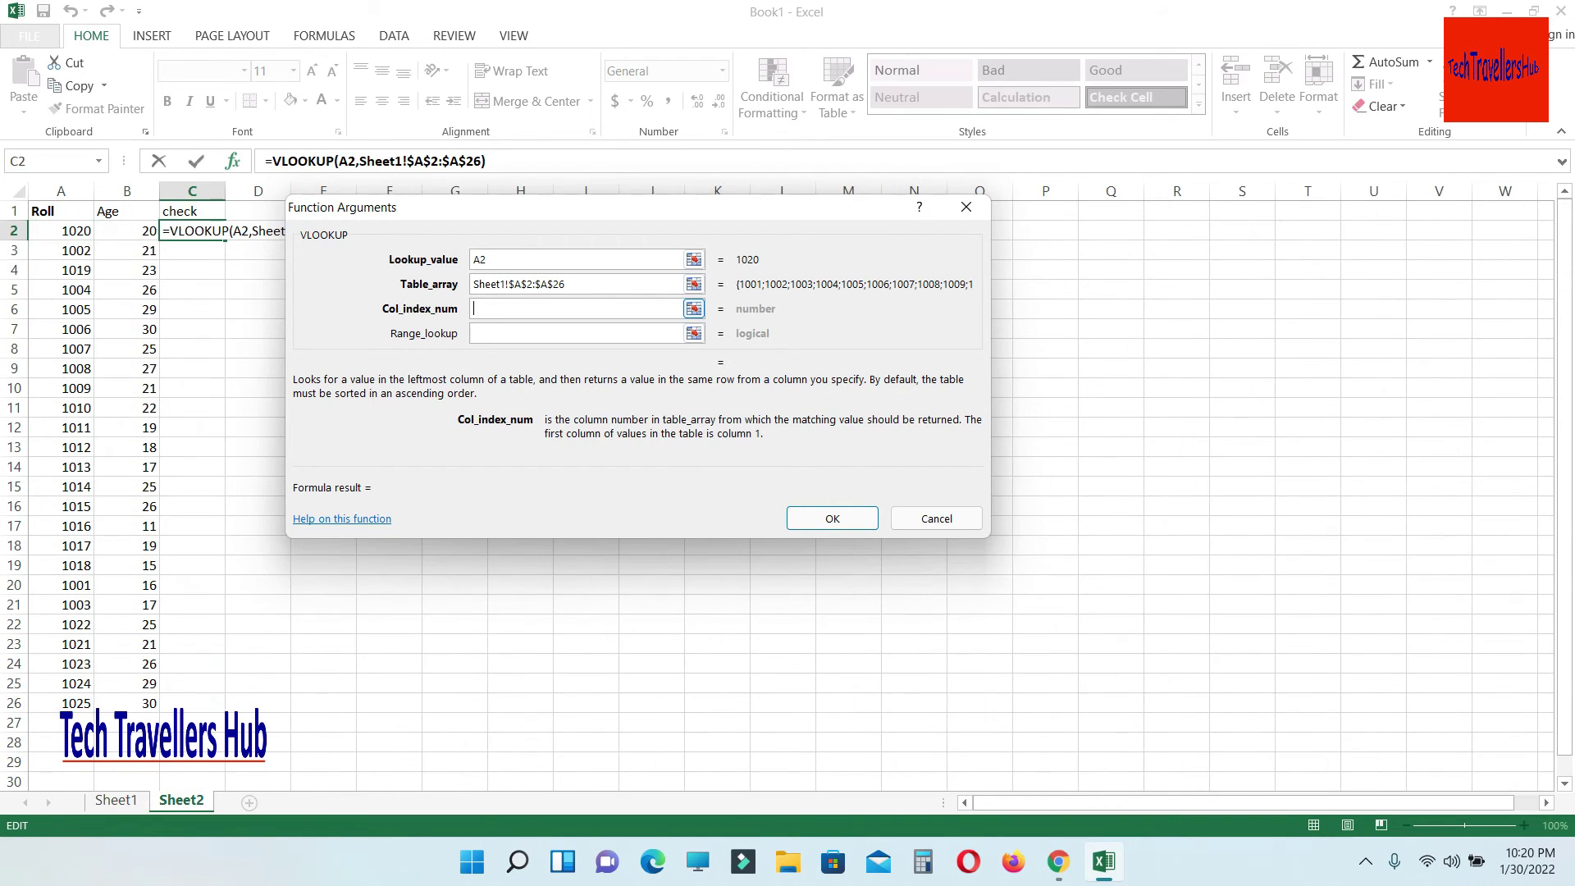
pyautogui.write('1')
pyautogui.press('Tab')
pyautogui.write('0')
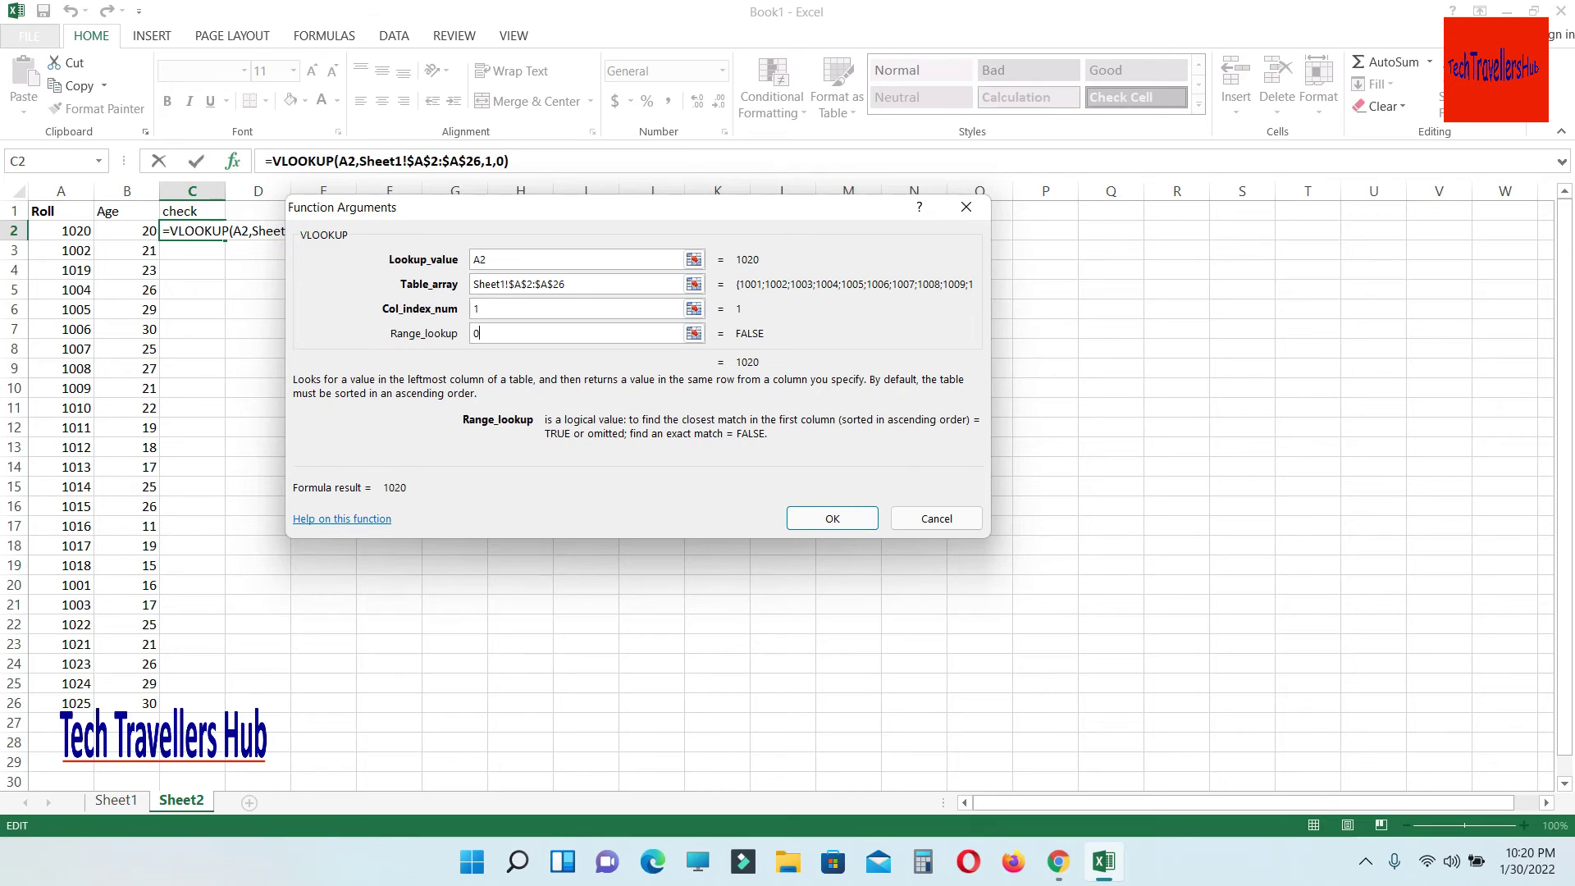
pyautogui.click(832, 519)
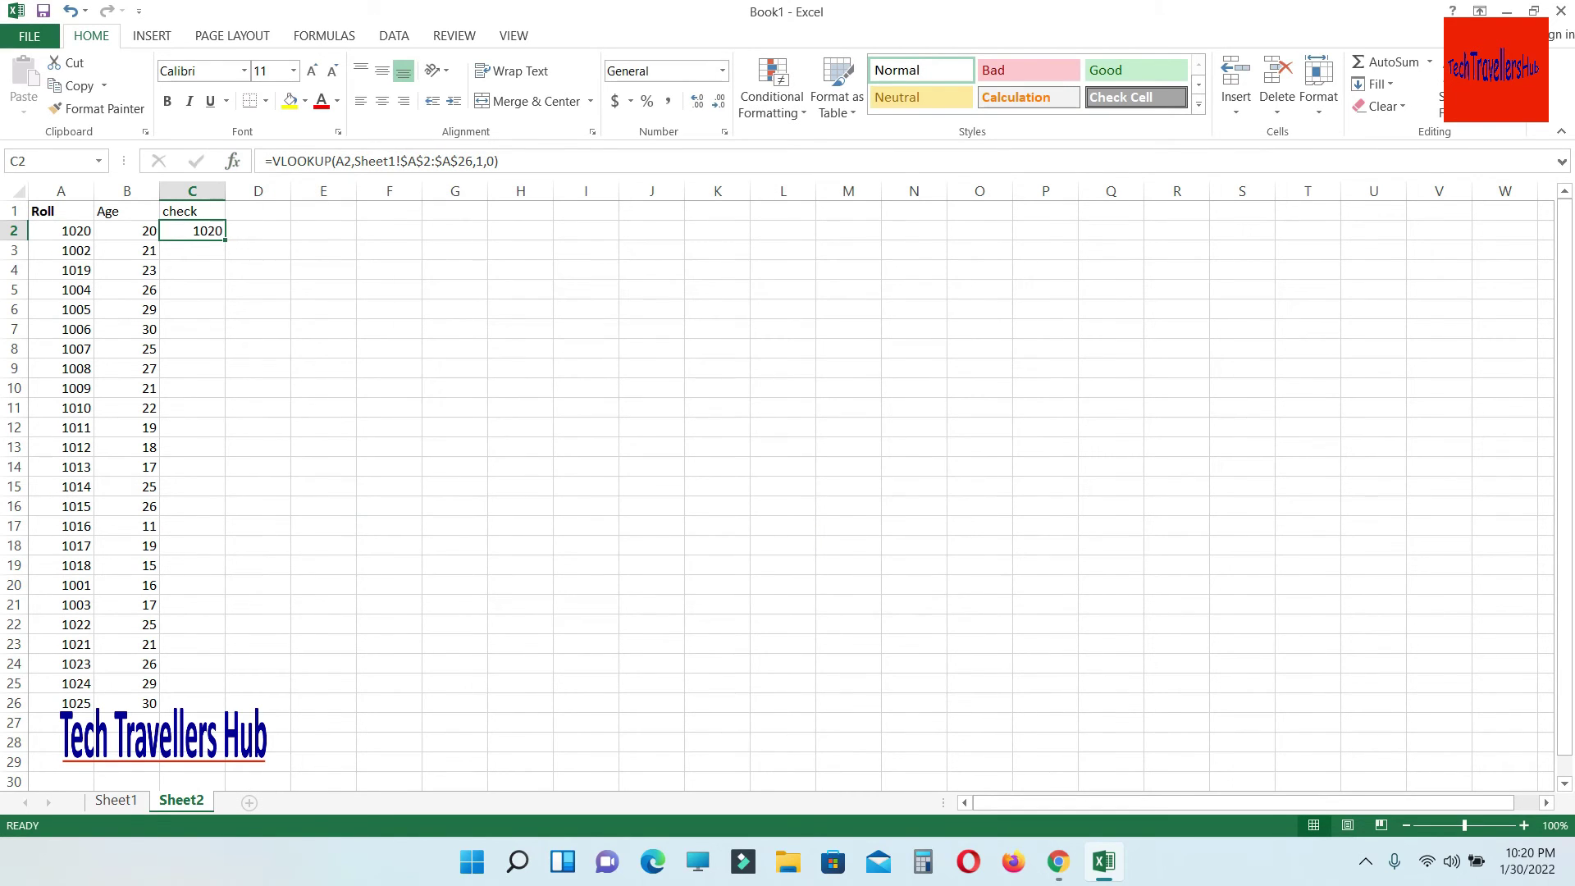
# Step: Copy the check formula down to C26, showing #N/A for rolls 1021–1025, and compare with Sheet1
pyautogui.doubleClick(225, 240)
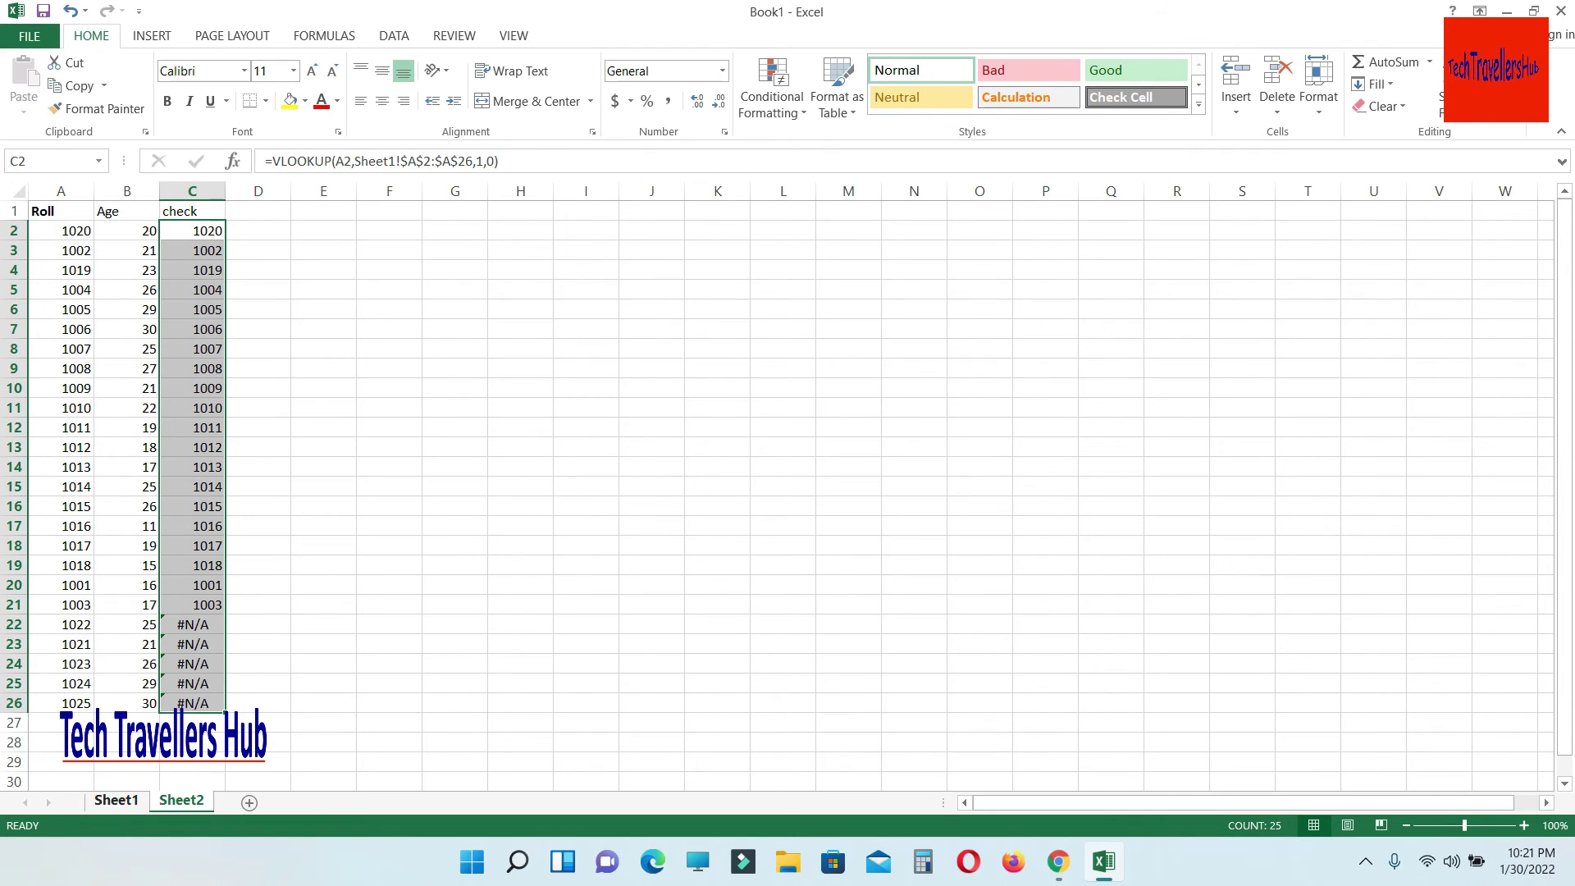
pyautogui.click(115, 800)
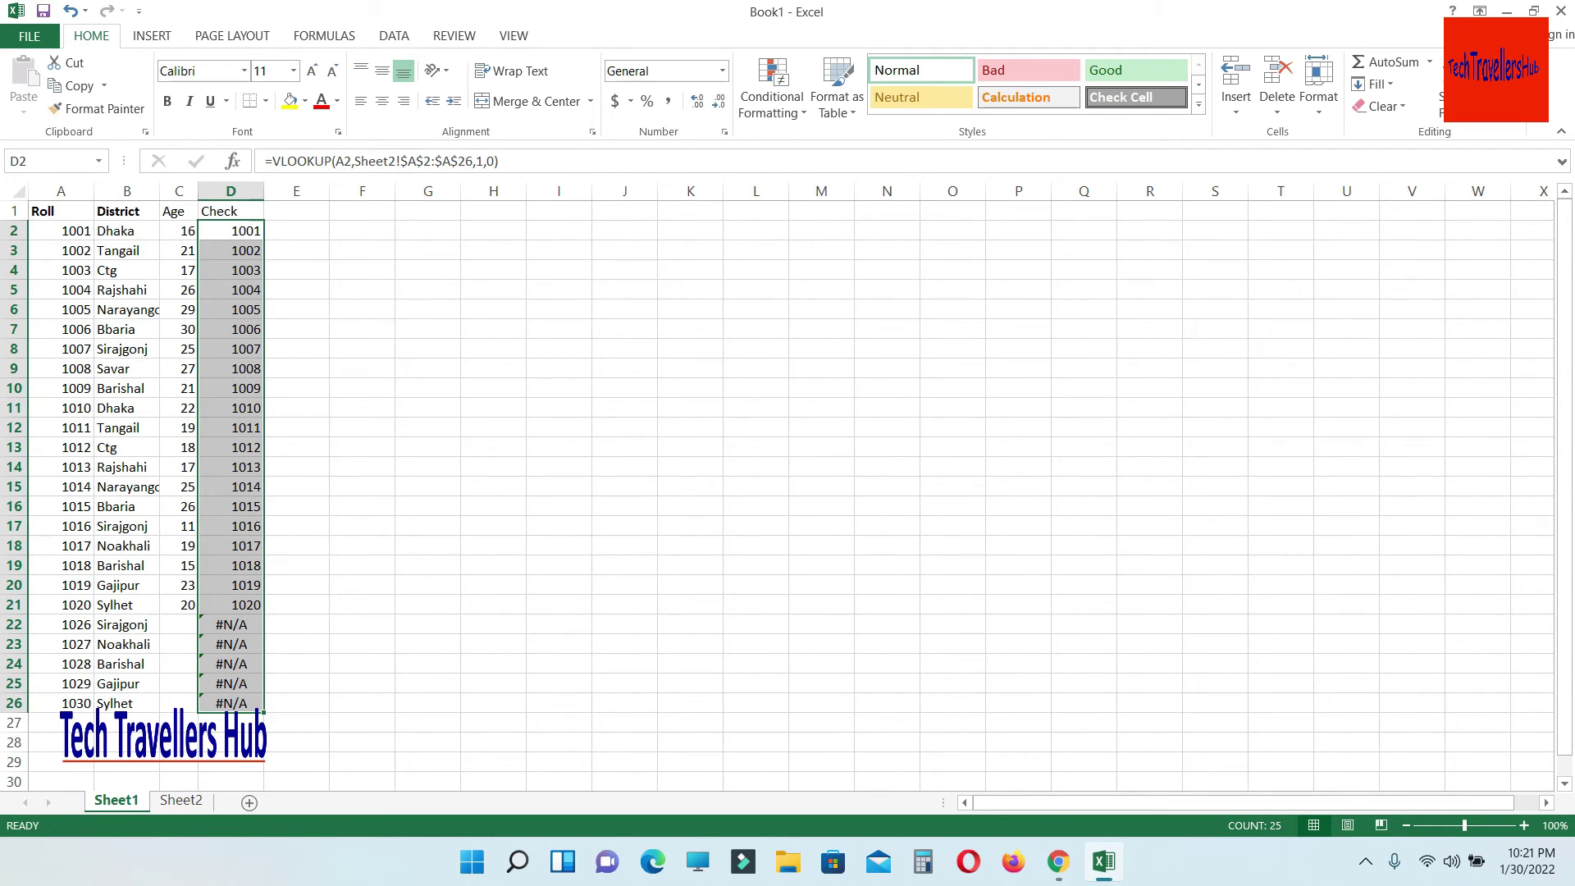
pyautogui.hotkey('ctrl', 'pagedown')
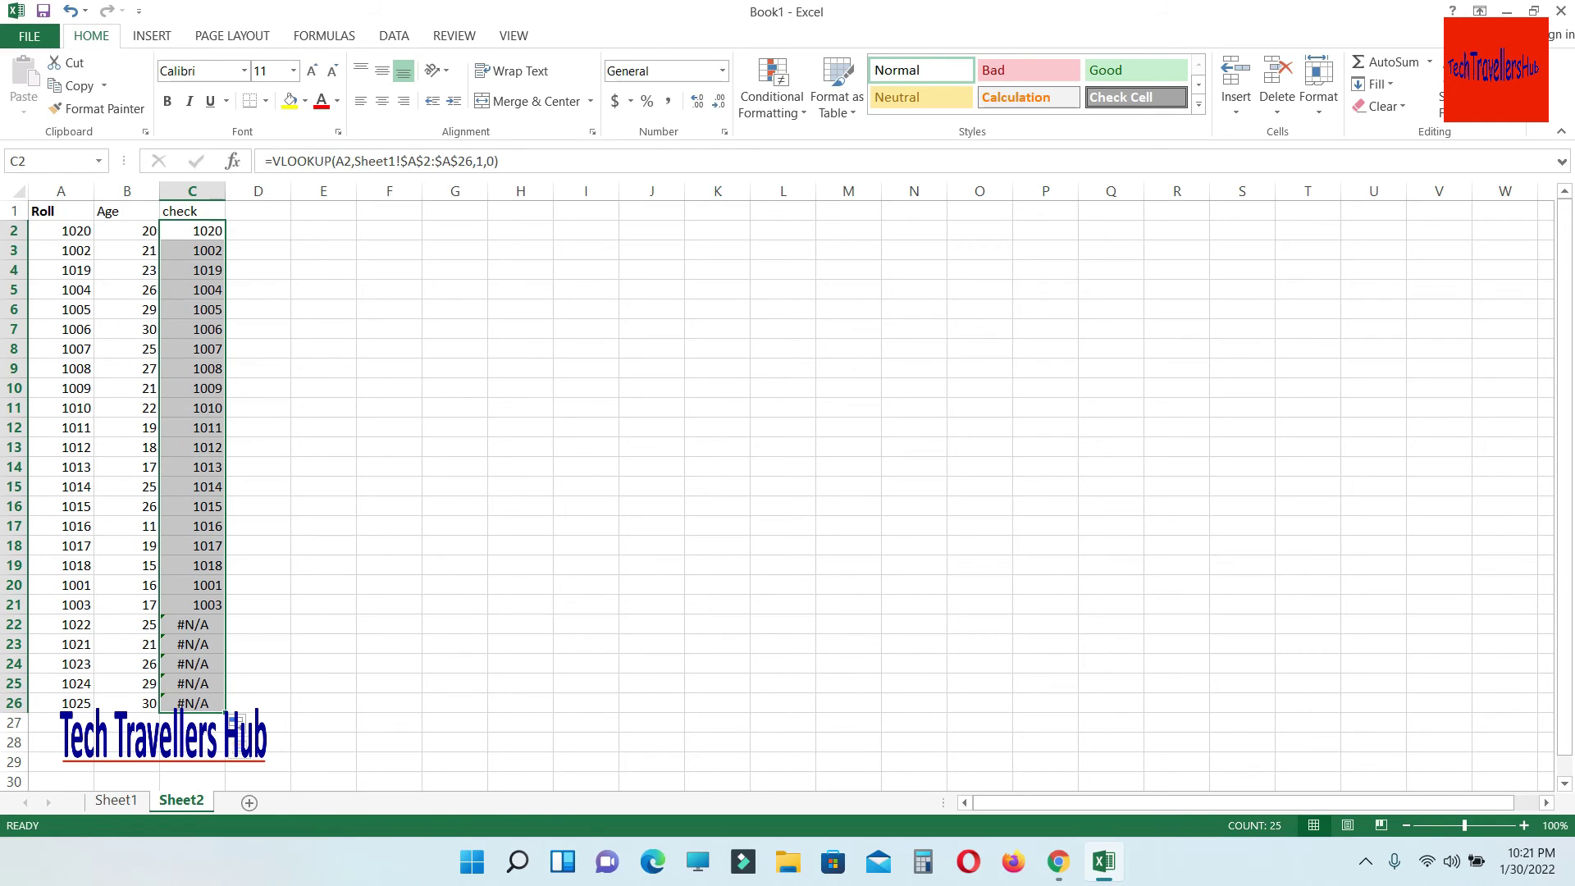
pyautogui.click(323, 506)
pyautogui.click(192, 211)
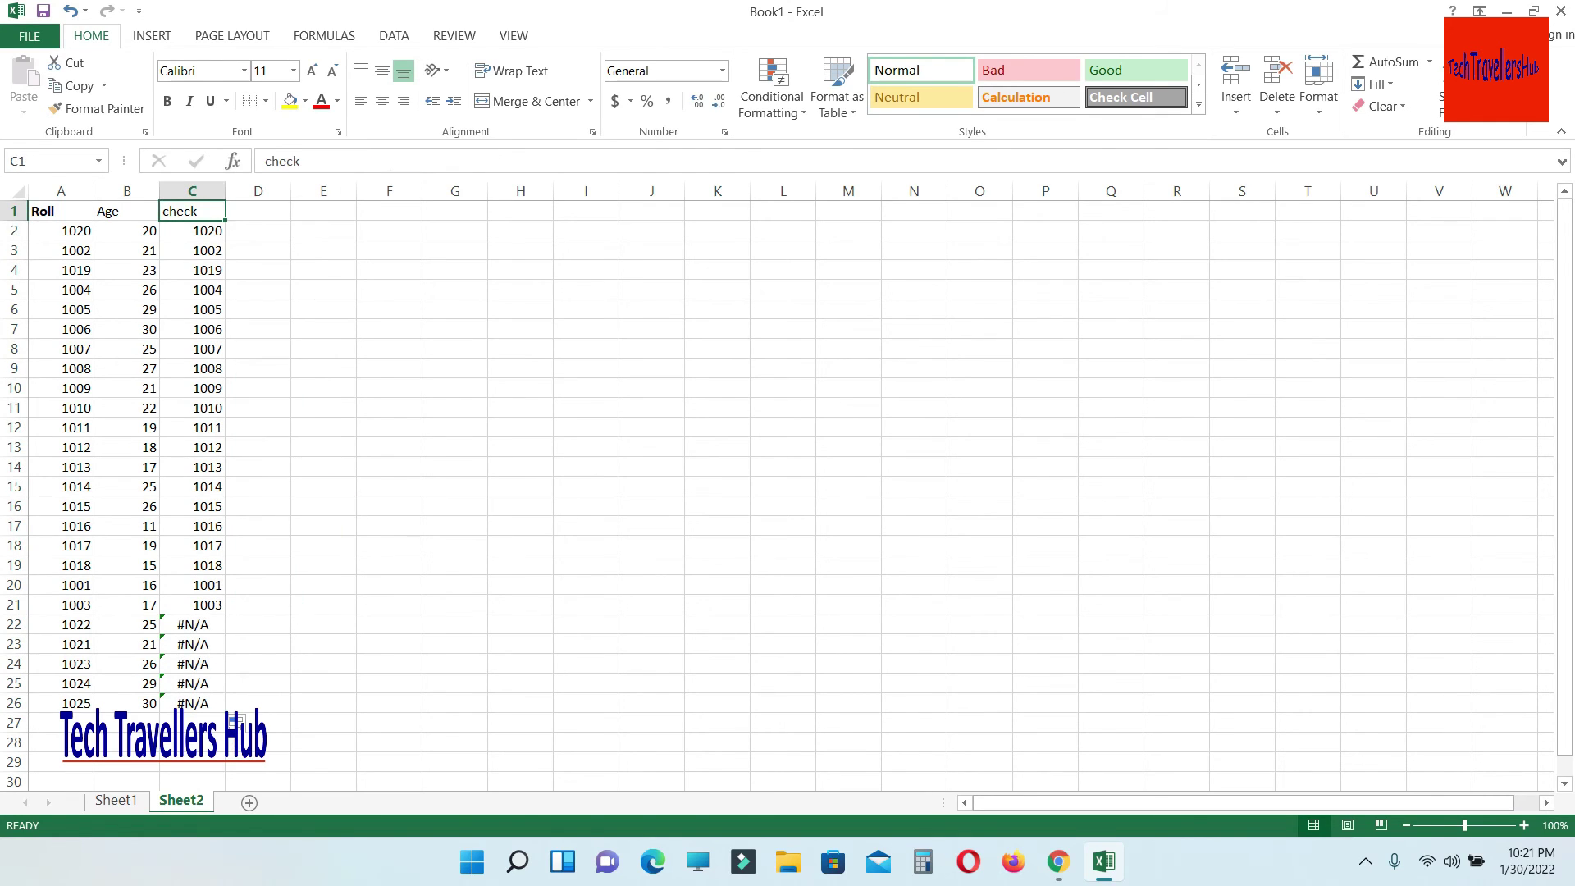
pyautogui.hotkey('ctrl', 'shift', 'l')
pyautogui.hotkey('alt', 'Down')
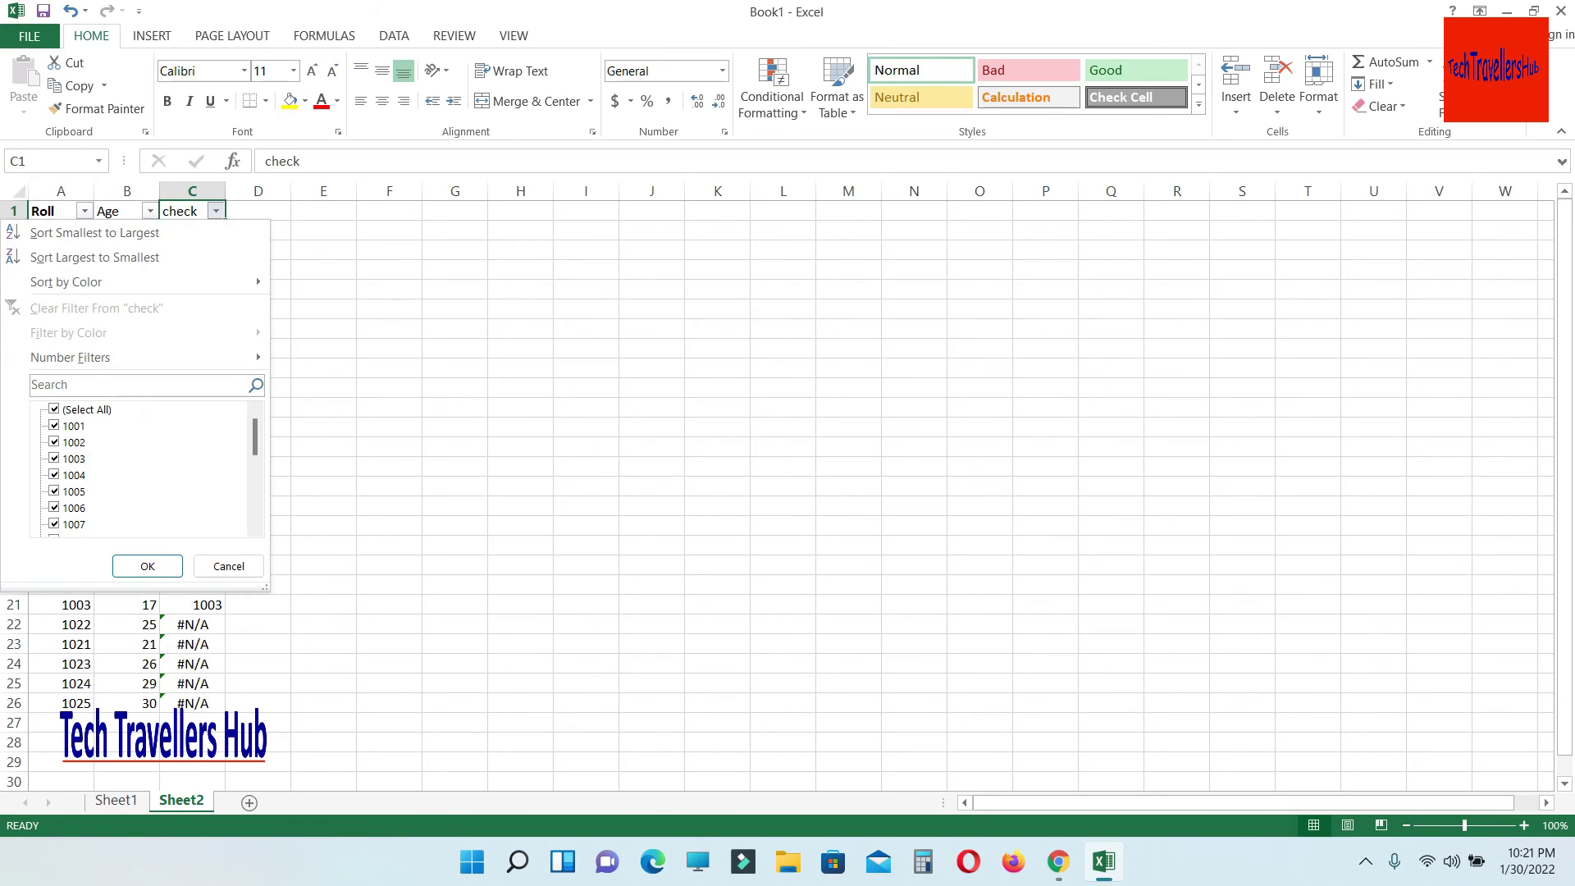
pyautogui.press('space')
pyautogui.scroll(-5, 143, 468)
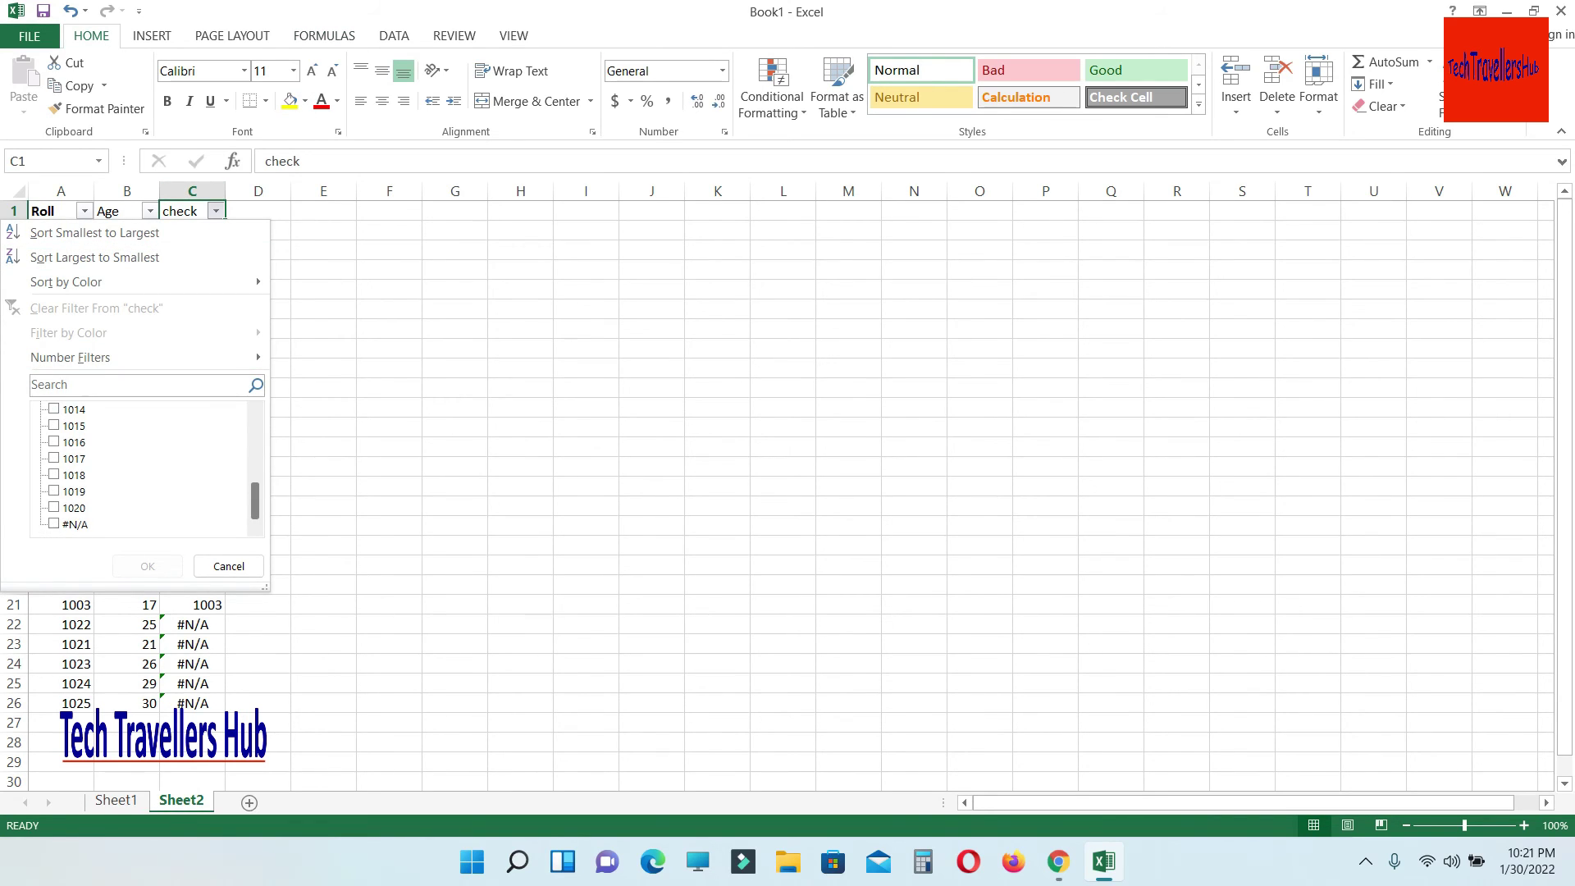
pyautogui.press('End')
pyautogui.press('space')
pyautogui.press('Tab')
pyautogui.press('Return')
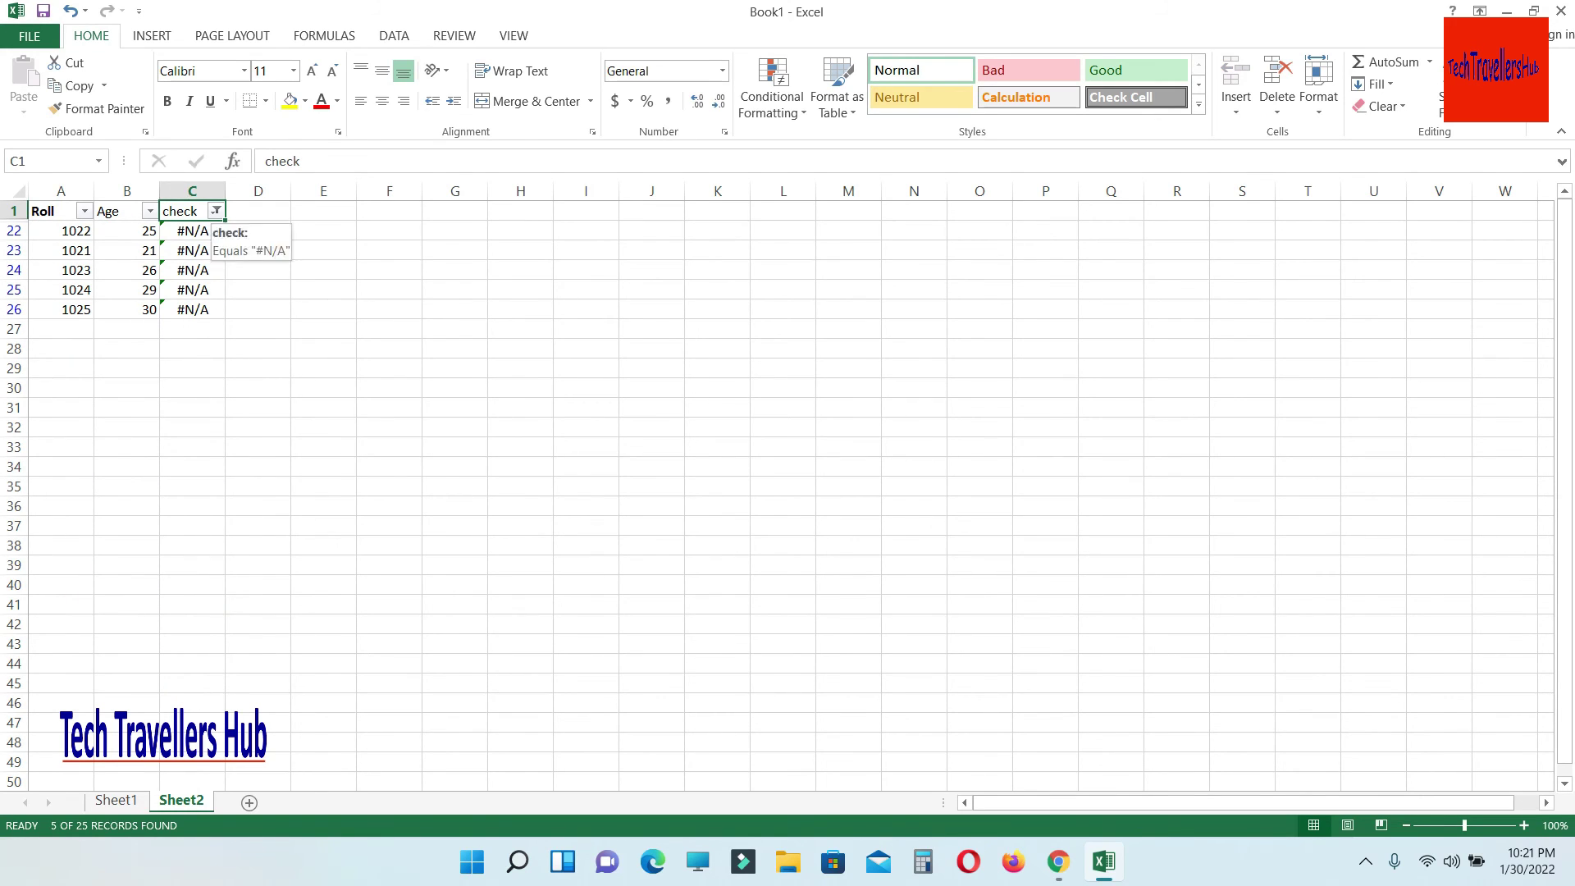
pyautogui.hotkey('alt', 'Down')
pyautogui.press('space')
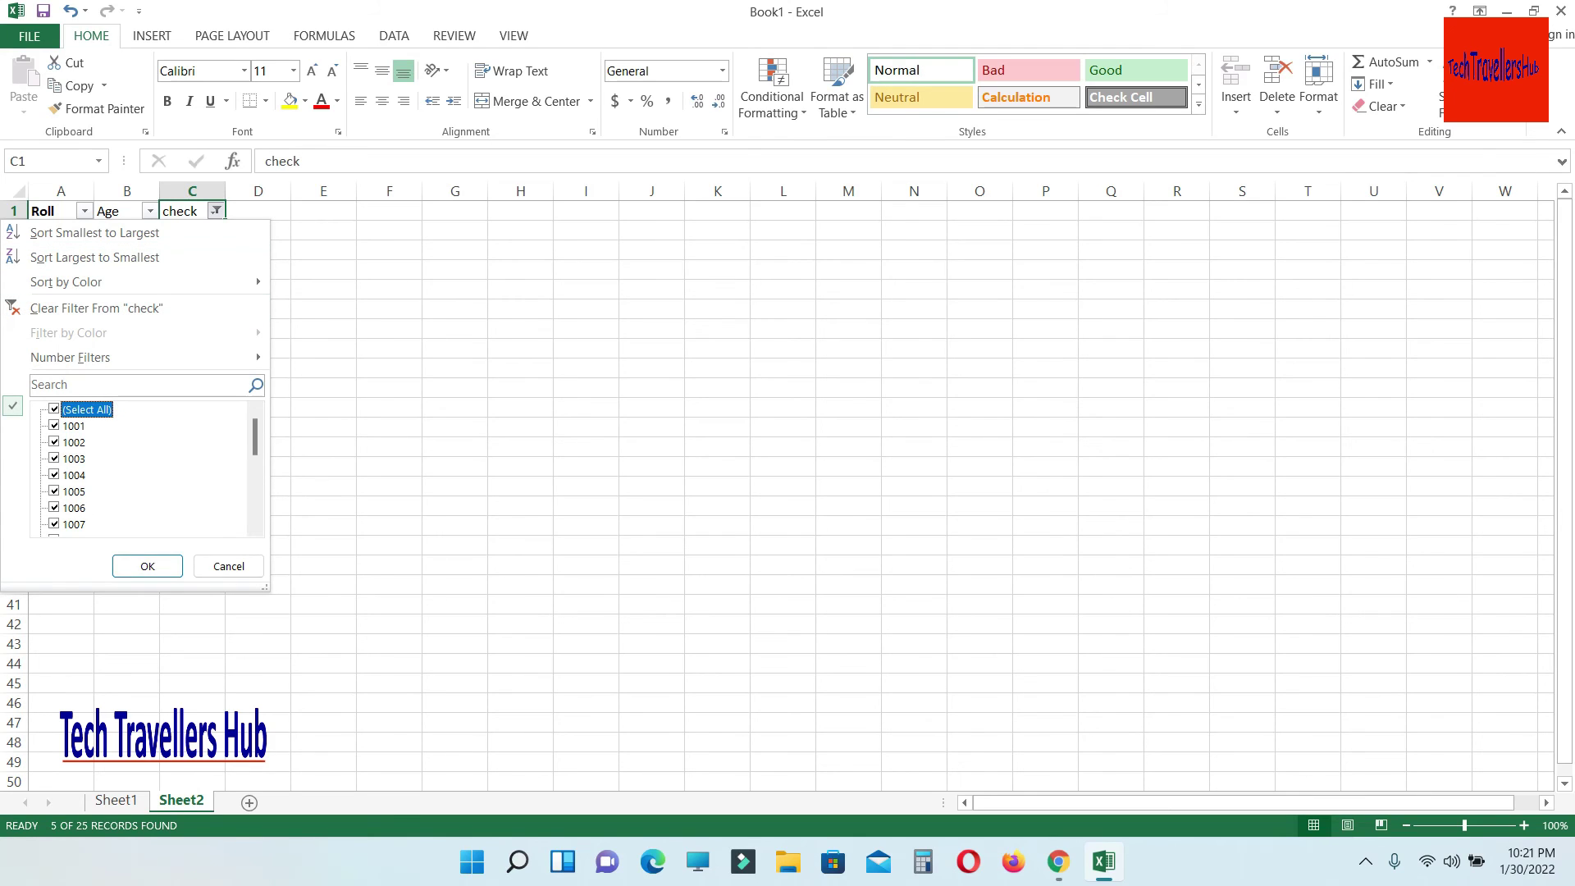
pyautogui.press('space')
pyautogui.press('space')
pyautogui.press('End')
pyautogui.press('space')
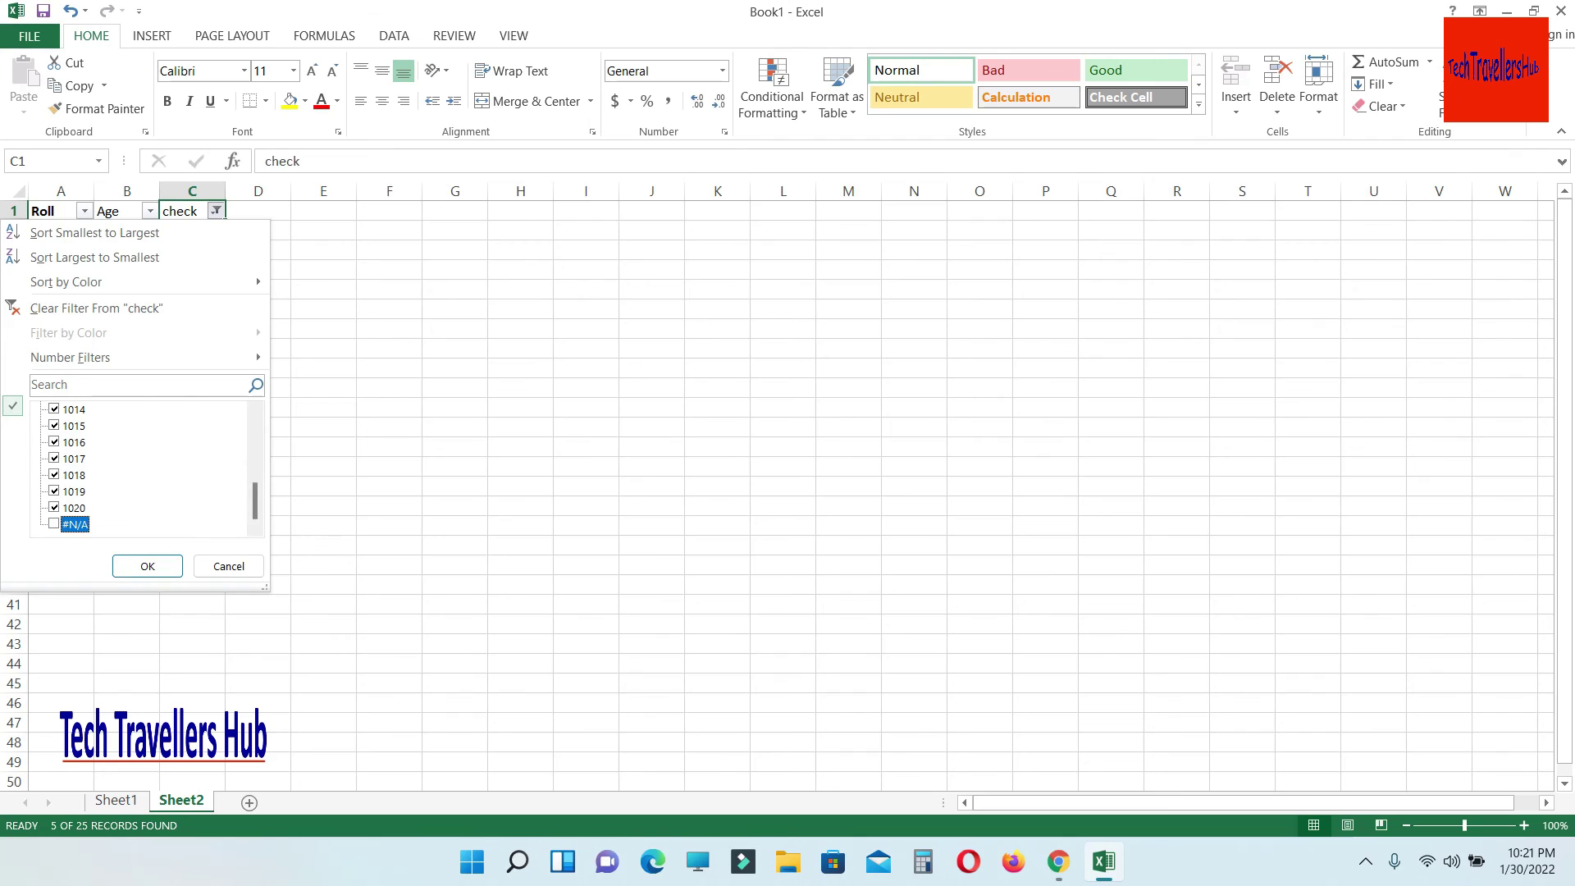
pyautogui.press('Return')
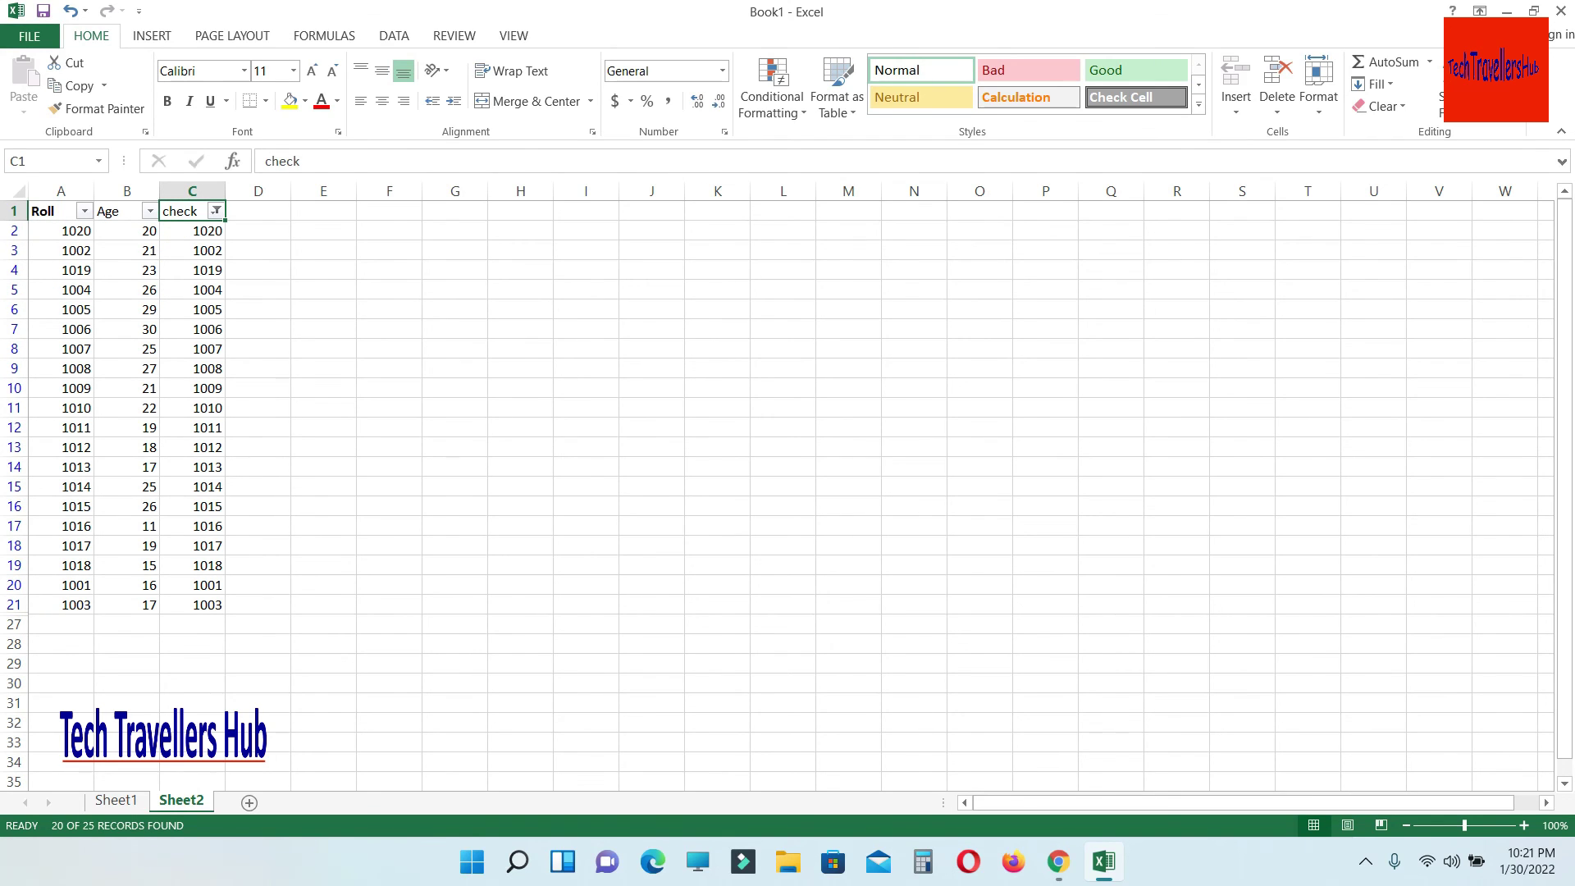
pyautogui.hotkey('ctrl', 'shift', 'l')
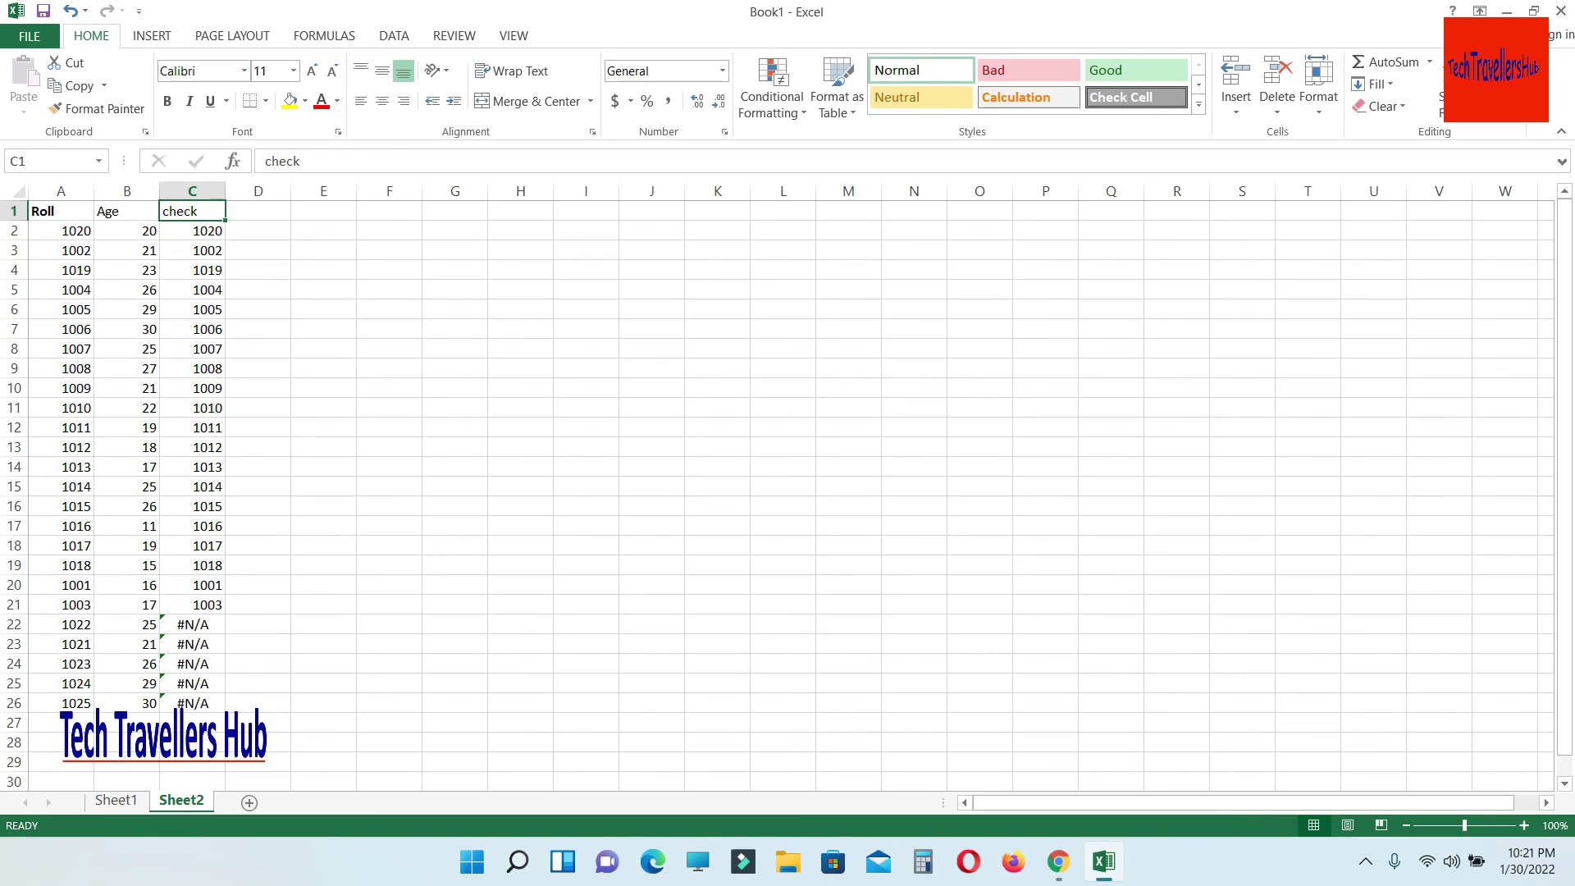